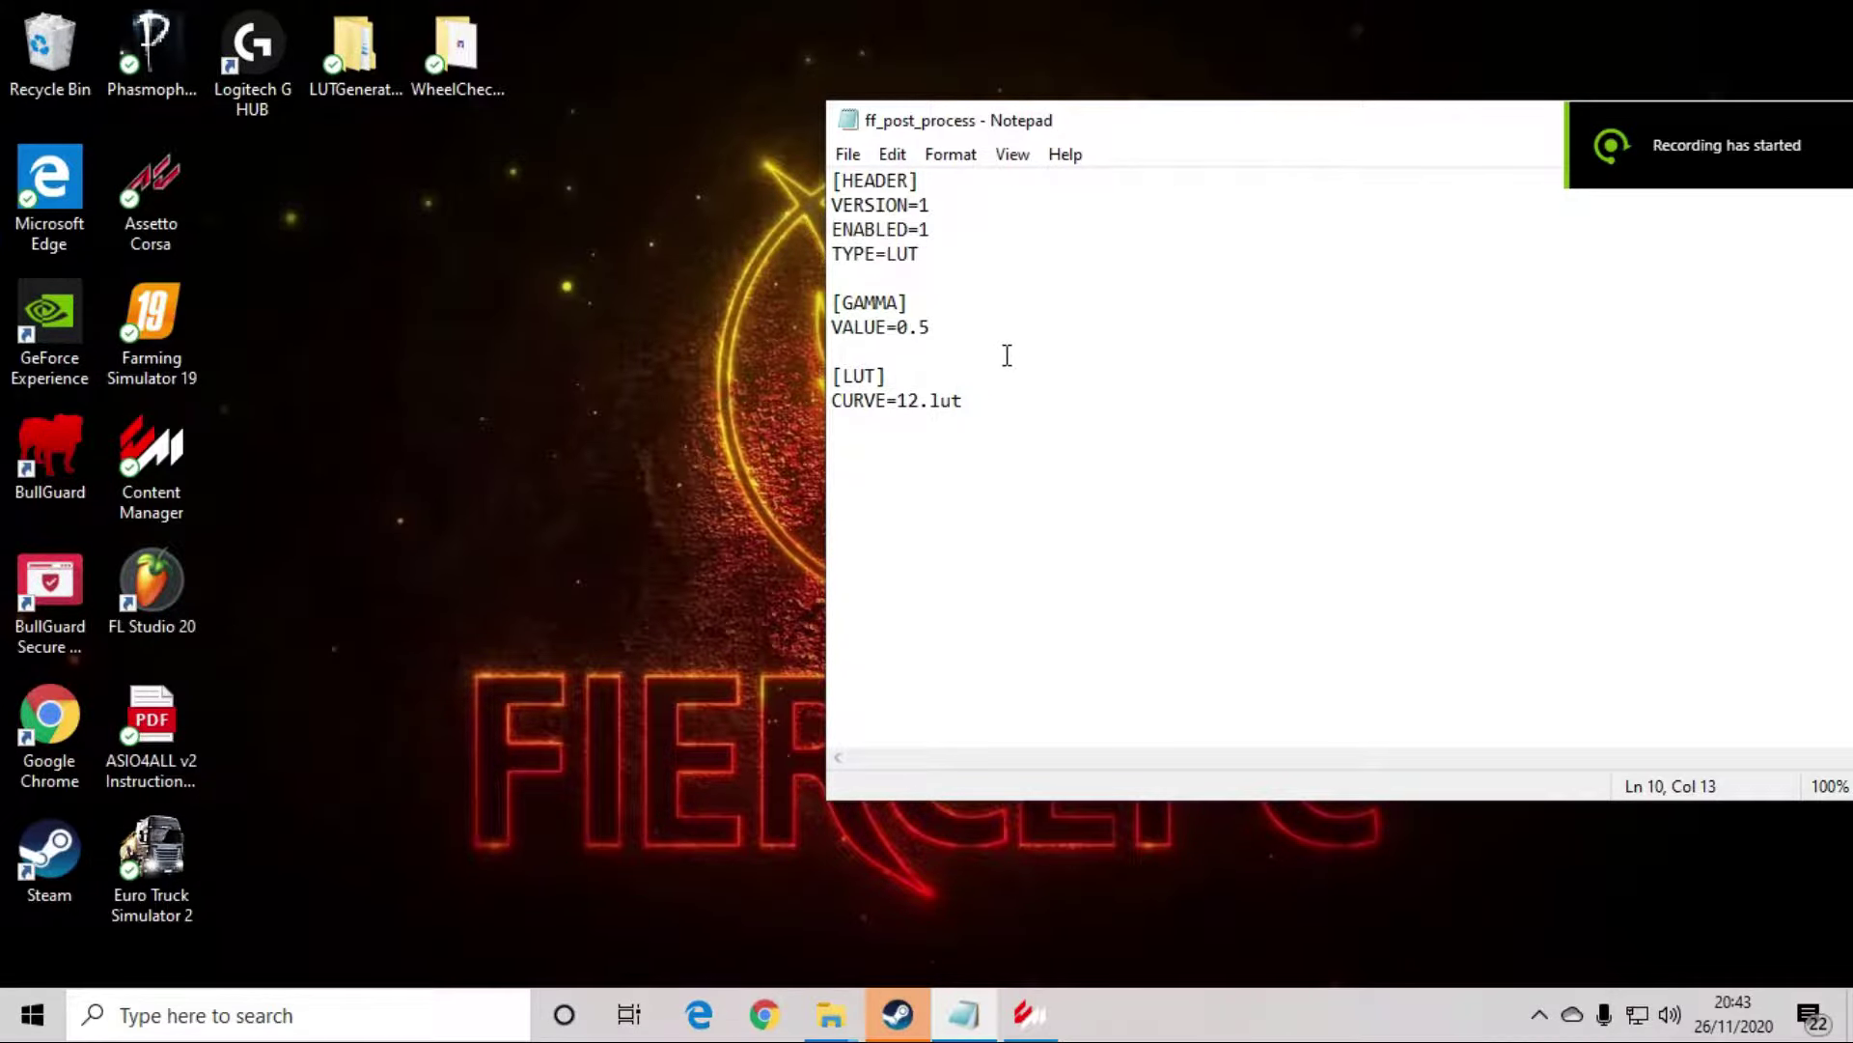
# - Launch WheelCheck from its folder on the desktop
pyautogui.moveTo(1144, 127); pyautogui.dragTo(983, 122)
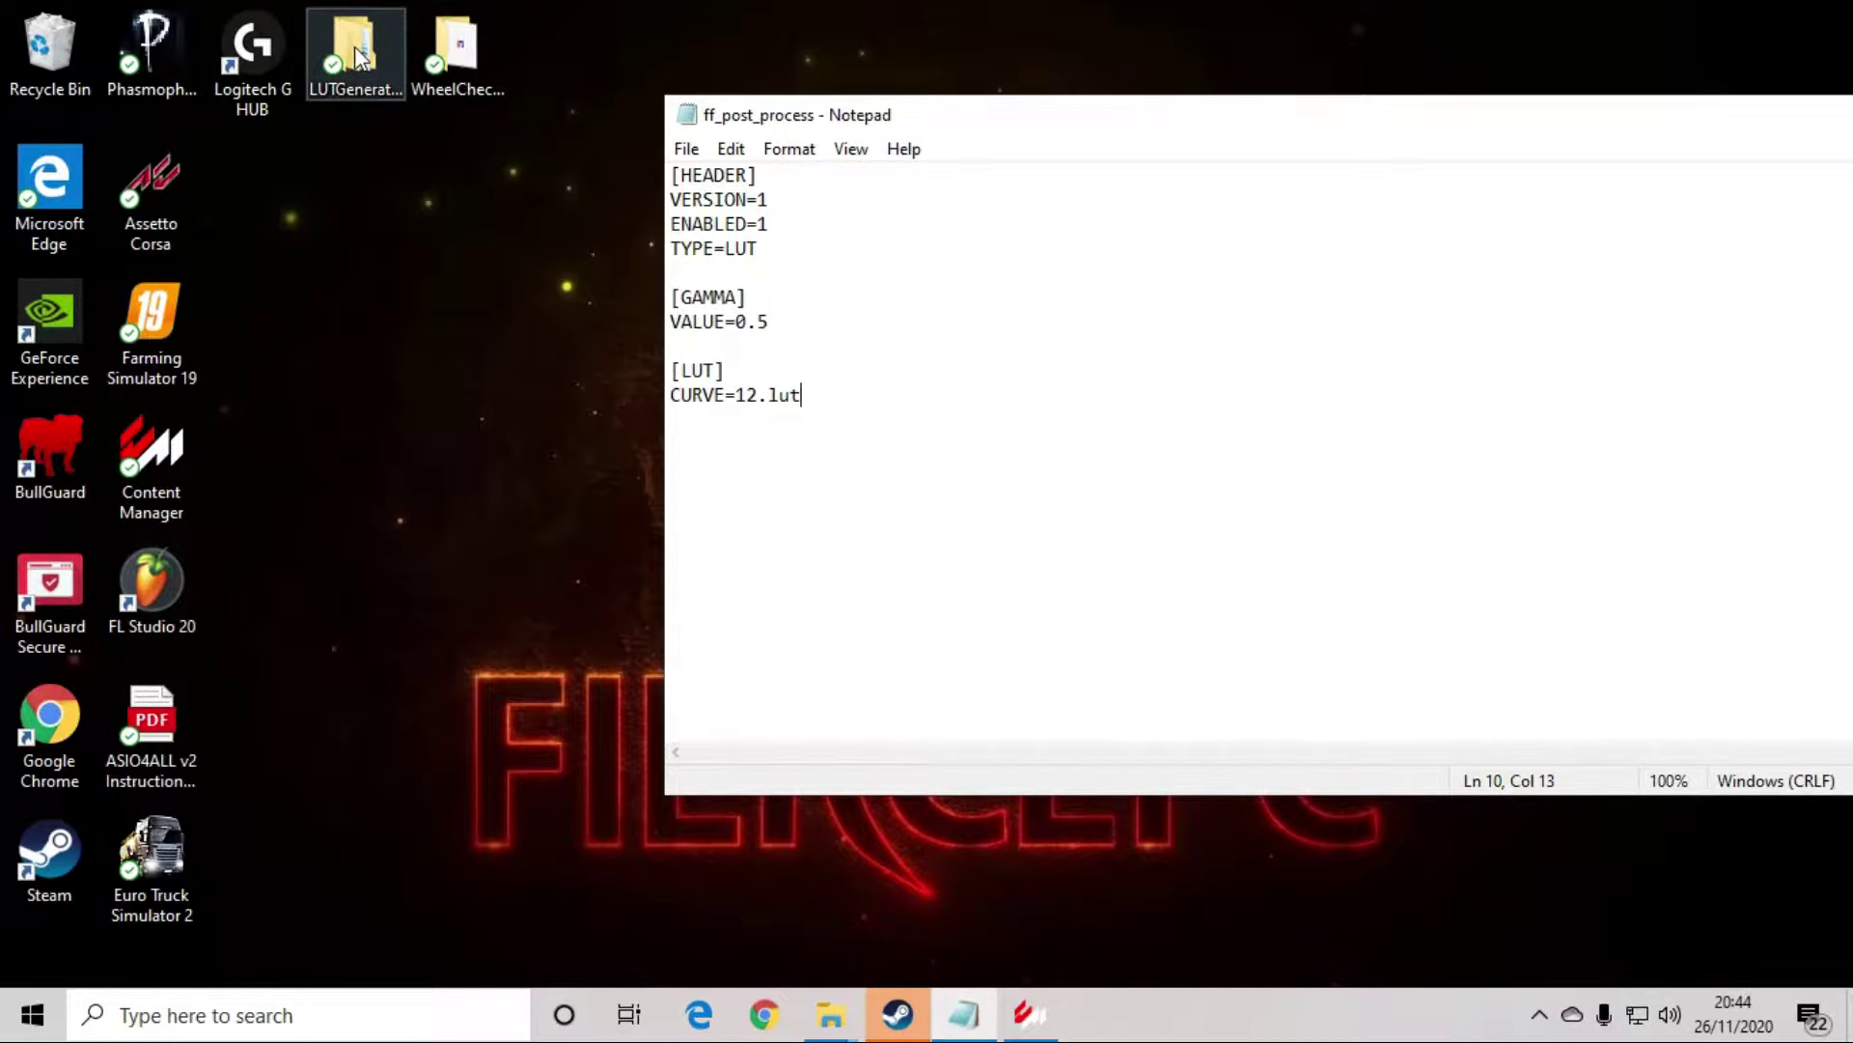
pyautogui.moveTo(358, 56); pyautogui.dragTo(384, 147)
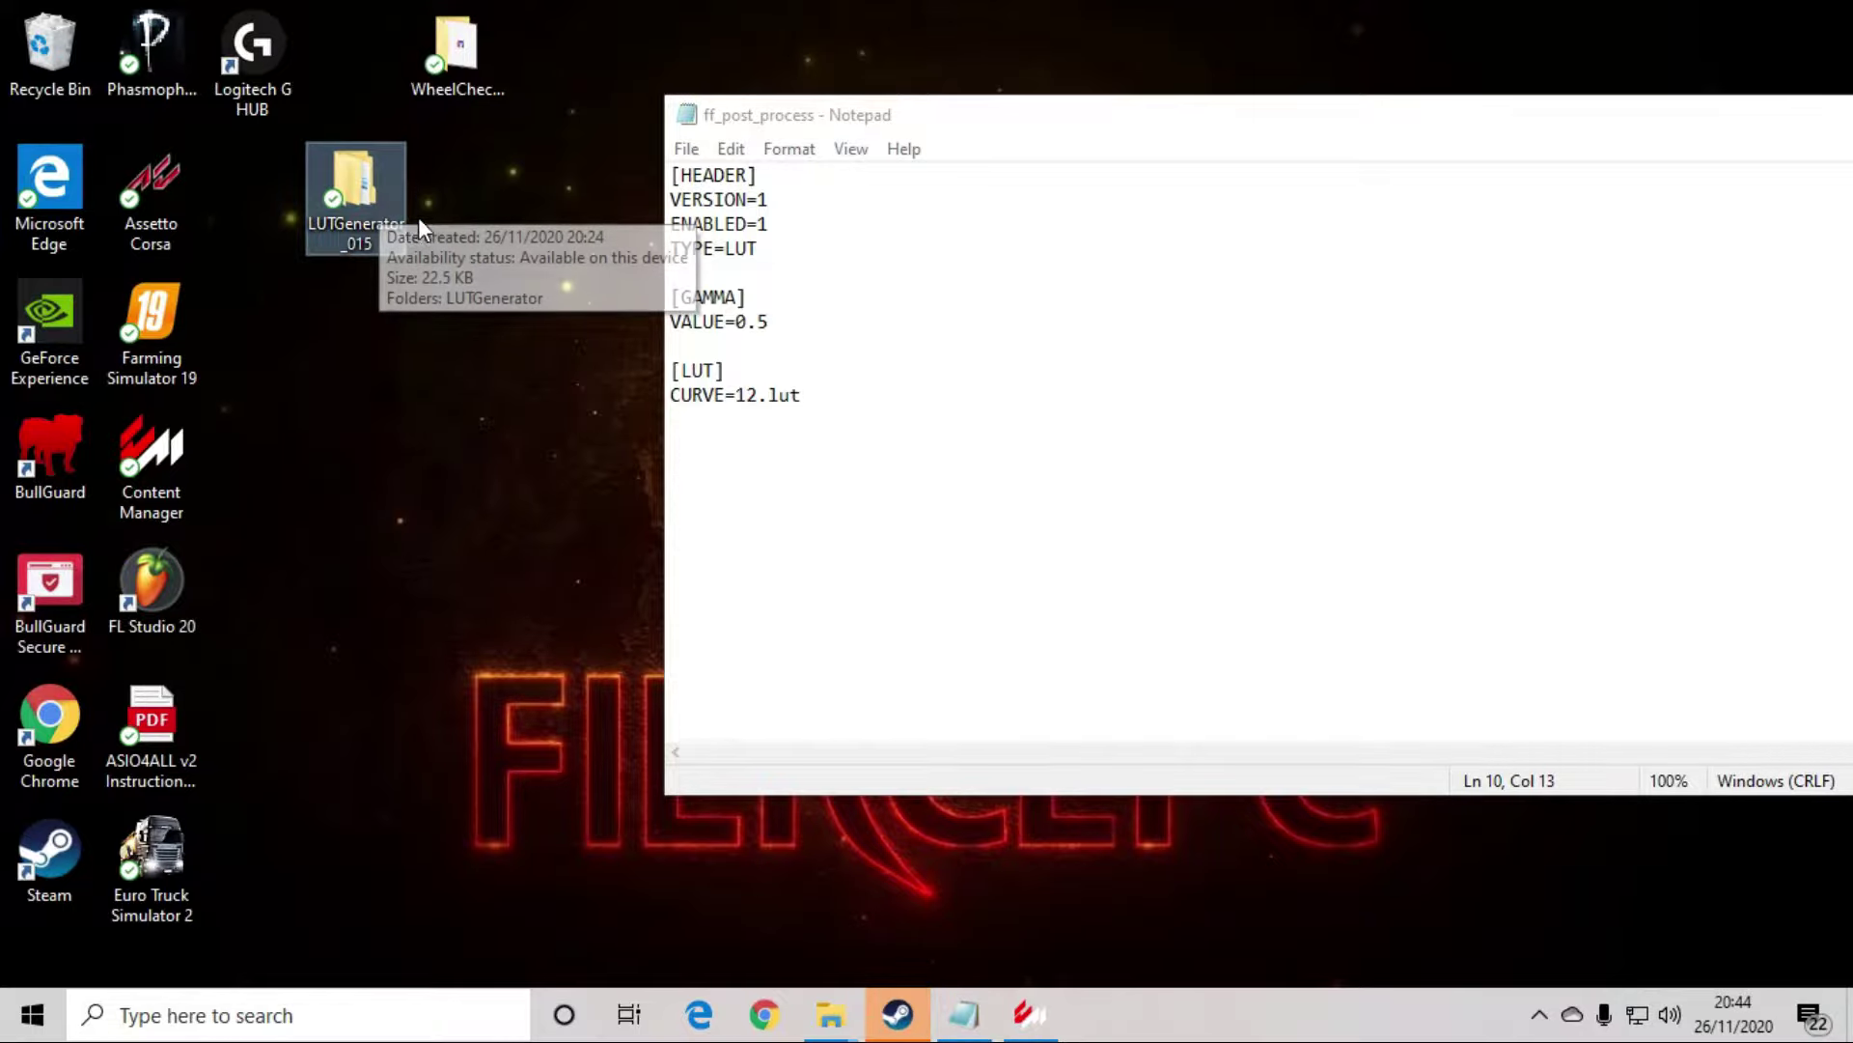
pyautogui.doubleClick(458, 53)
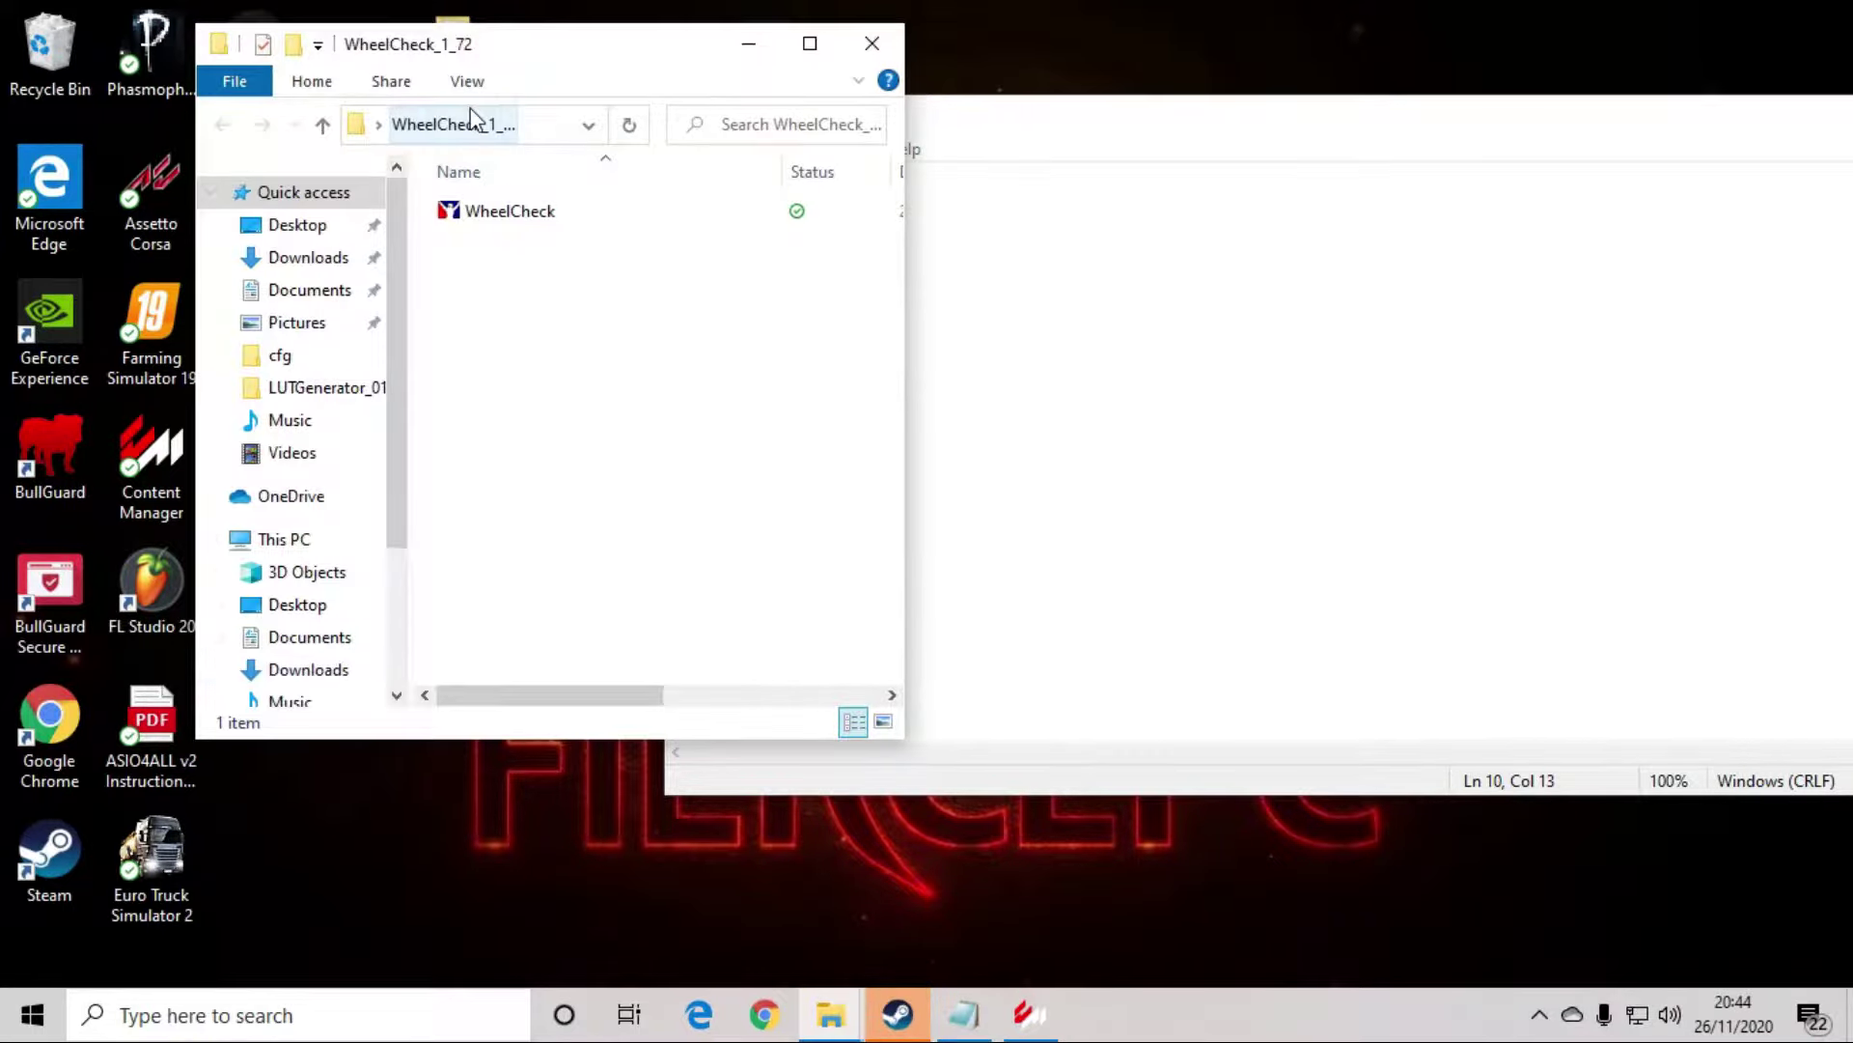
pyautogui.doubleClick(521, 220)
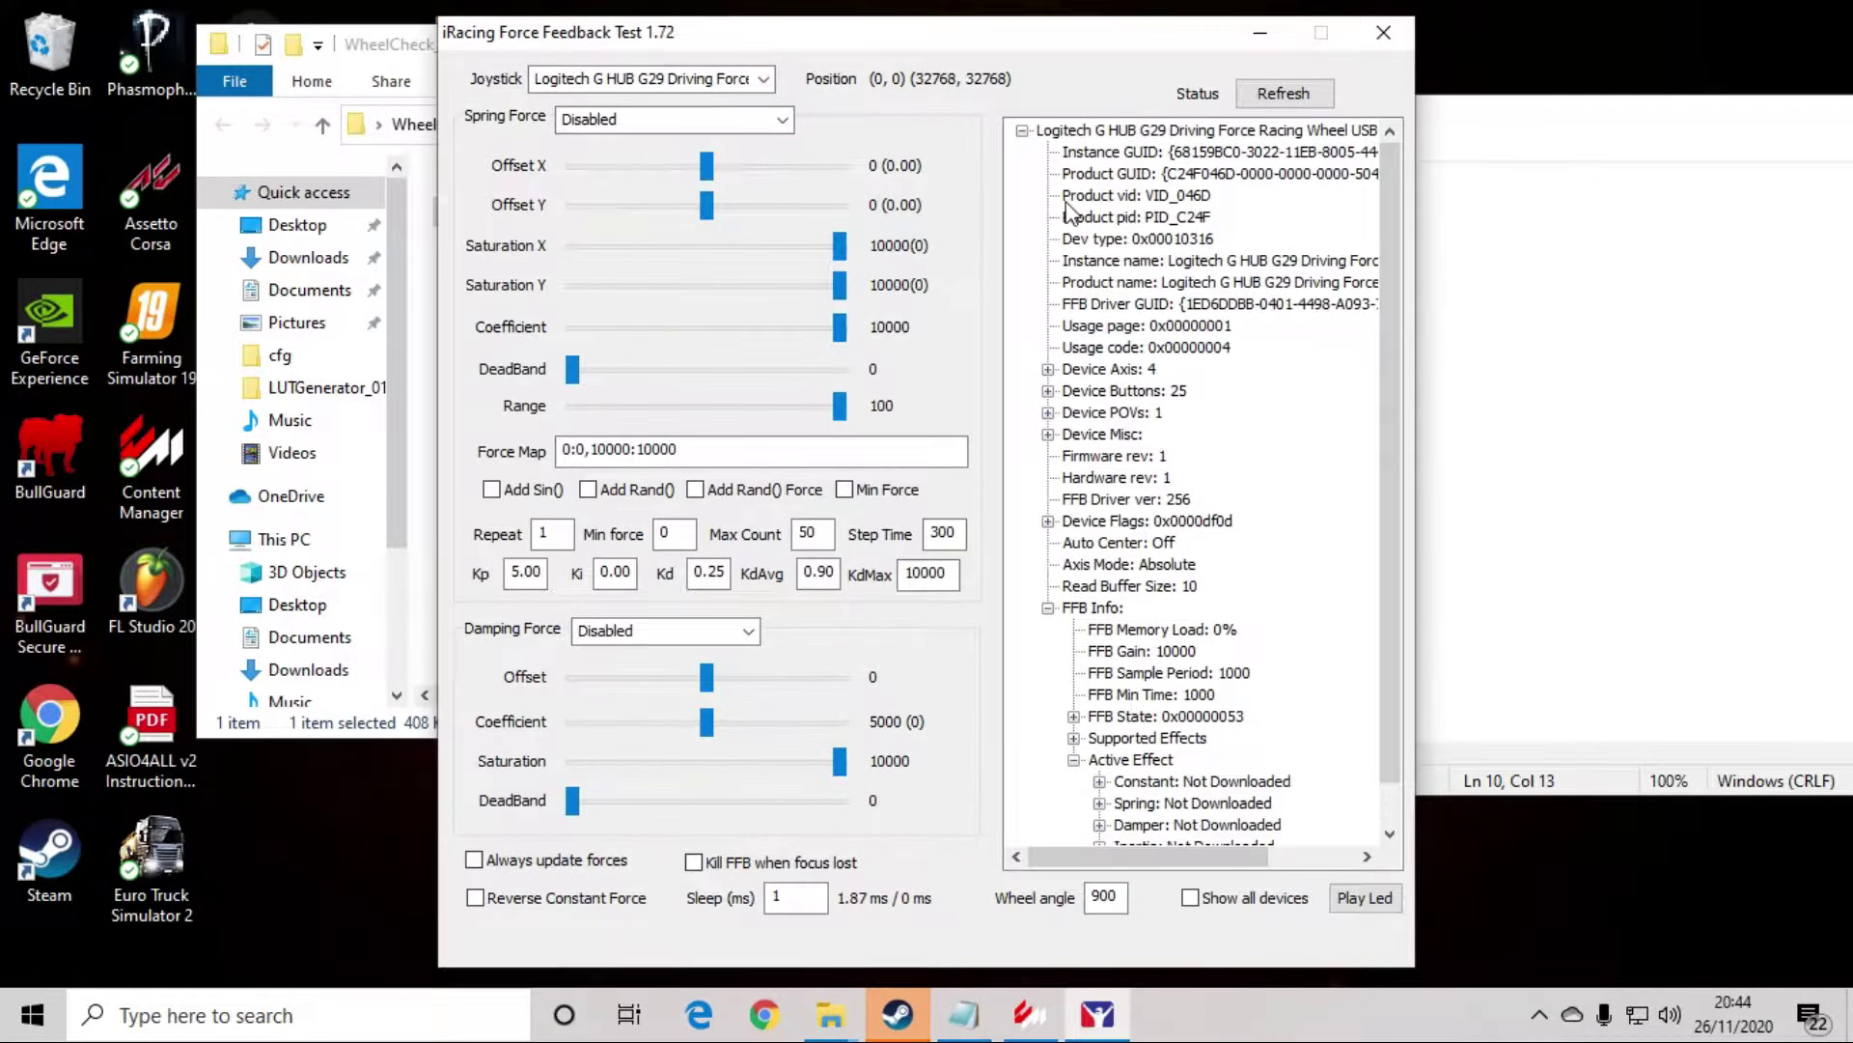
pyautogui.moveTo(970, 39); pyautogui.dragTo(908, 67)
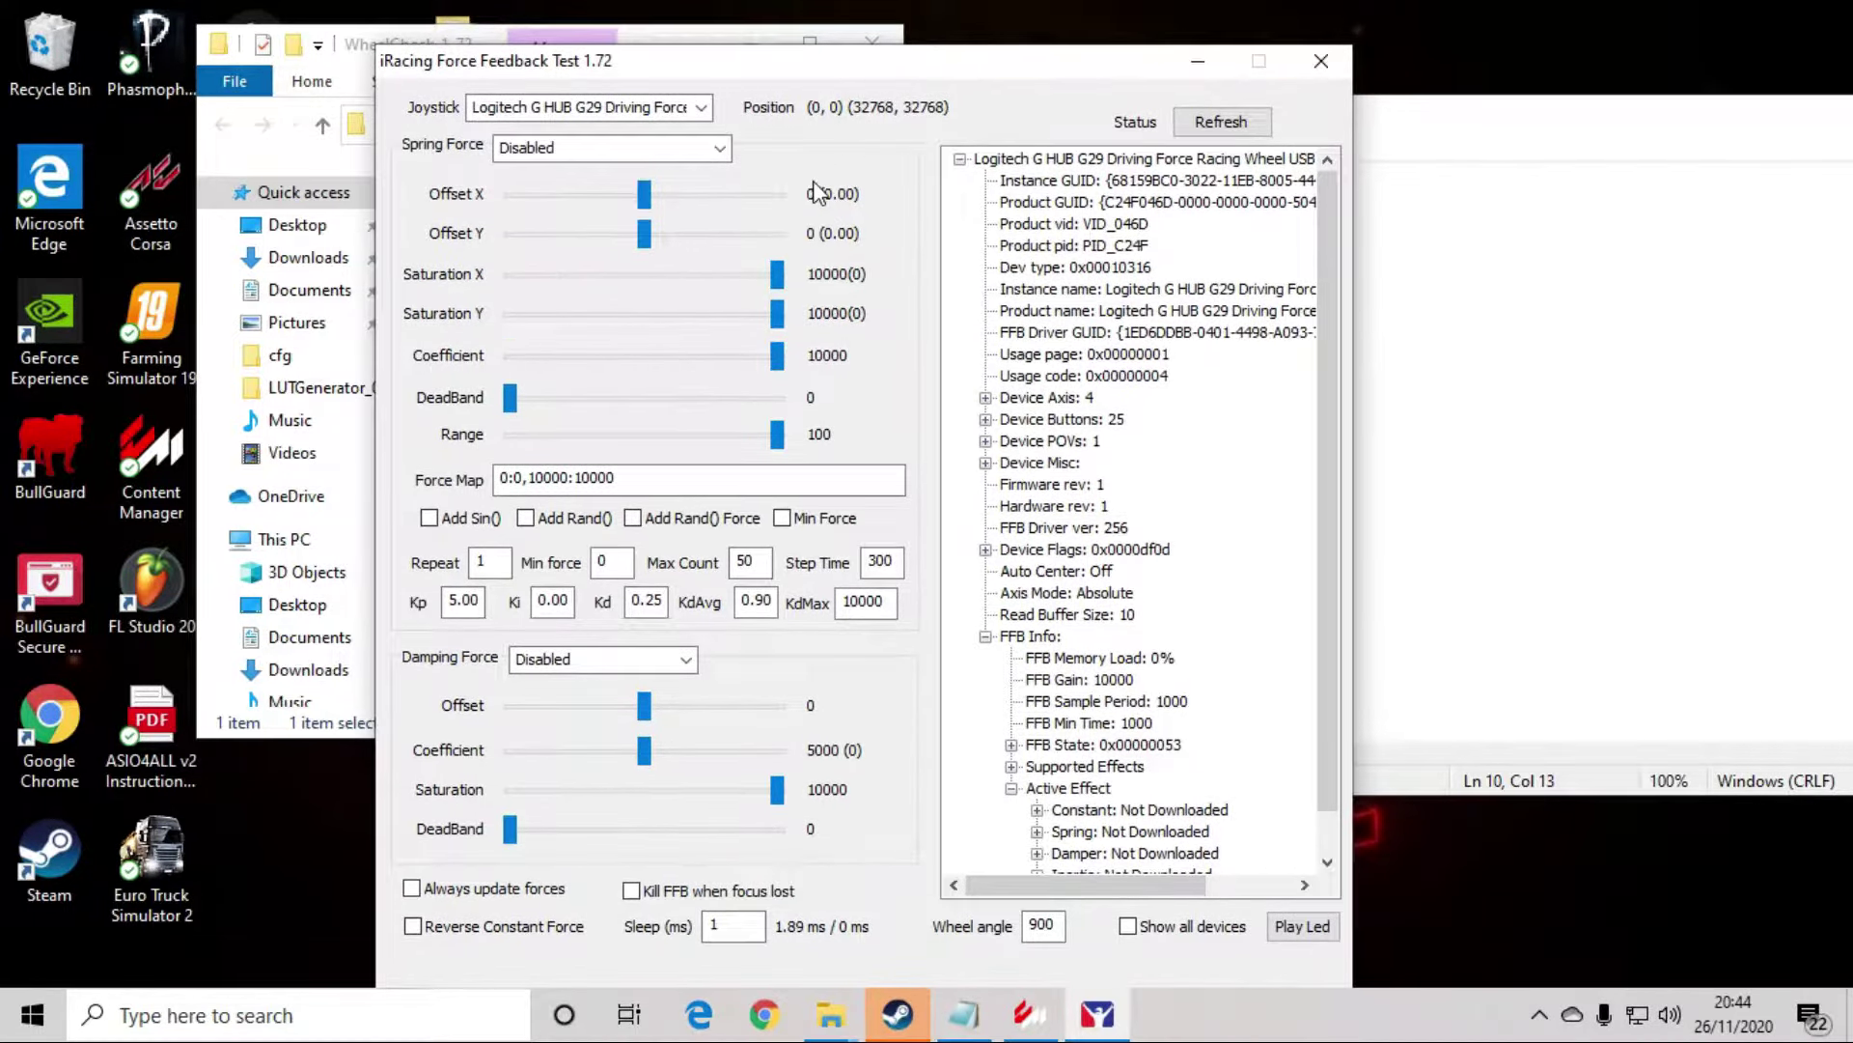
# - Set Spring Force to Step Log 2 (linear force test) and Max Count to 500
pyautogui.click(720, 148)
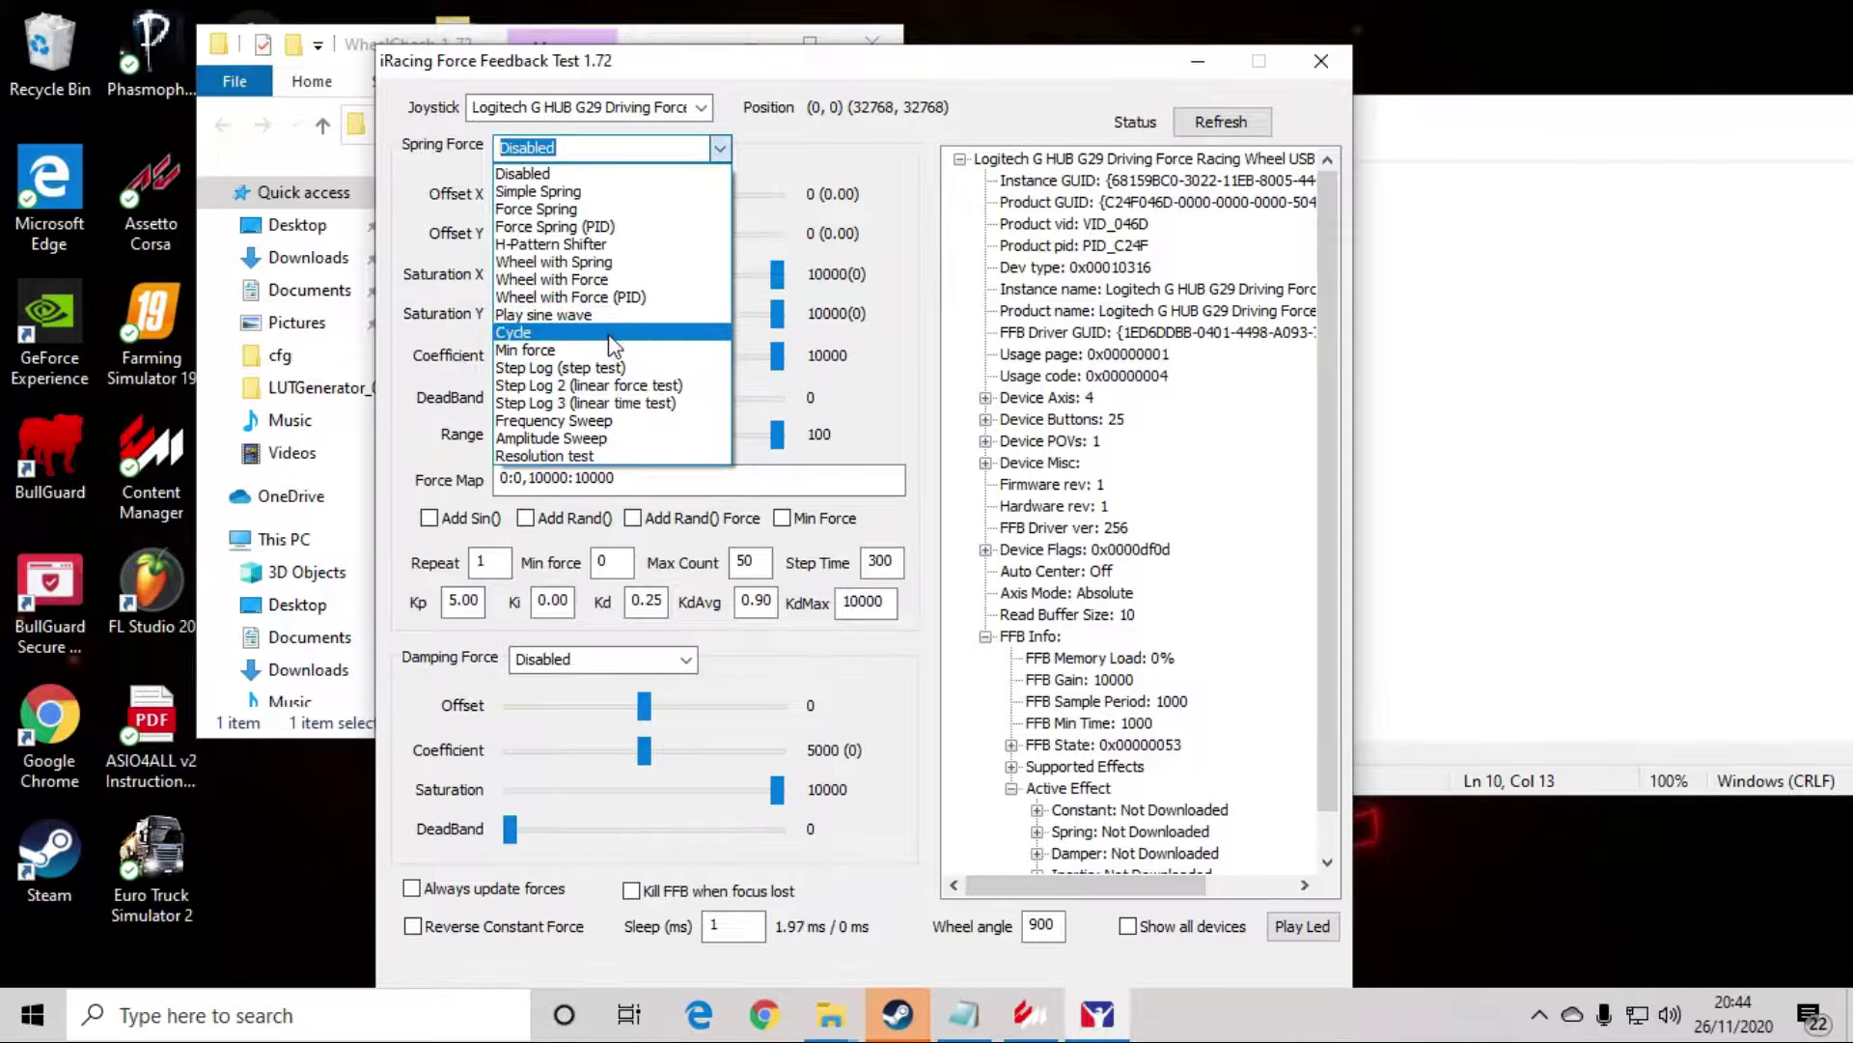
pyautogui.click(611, 385)
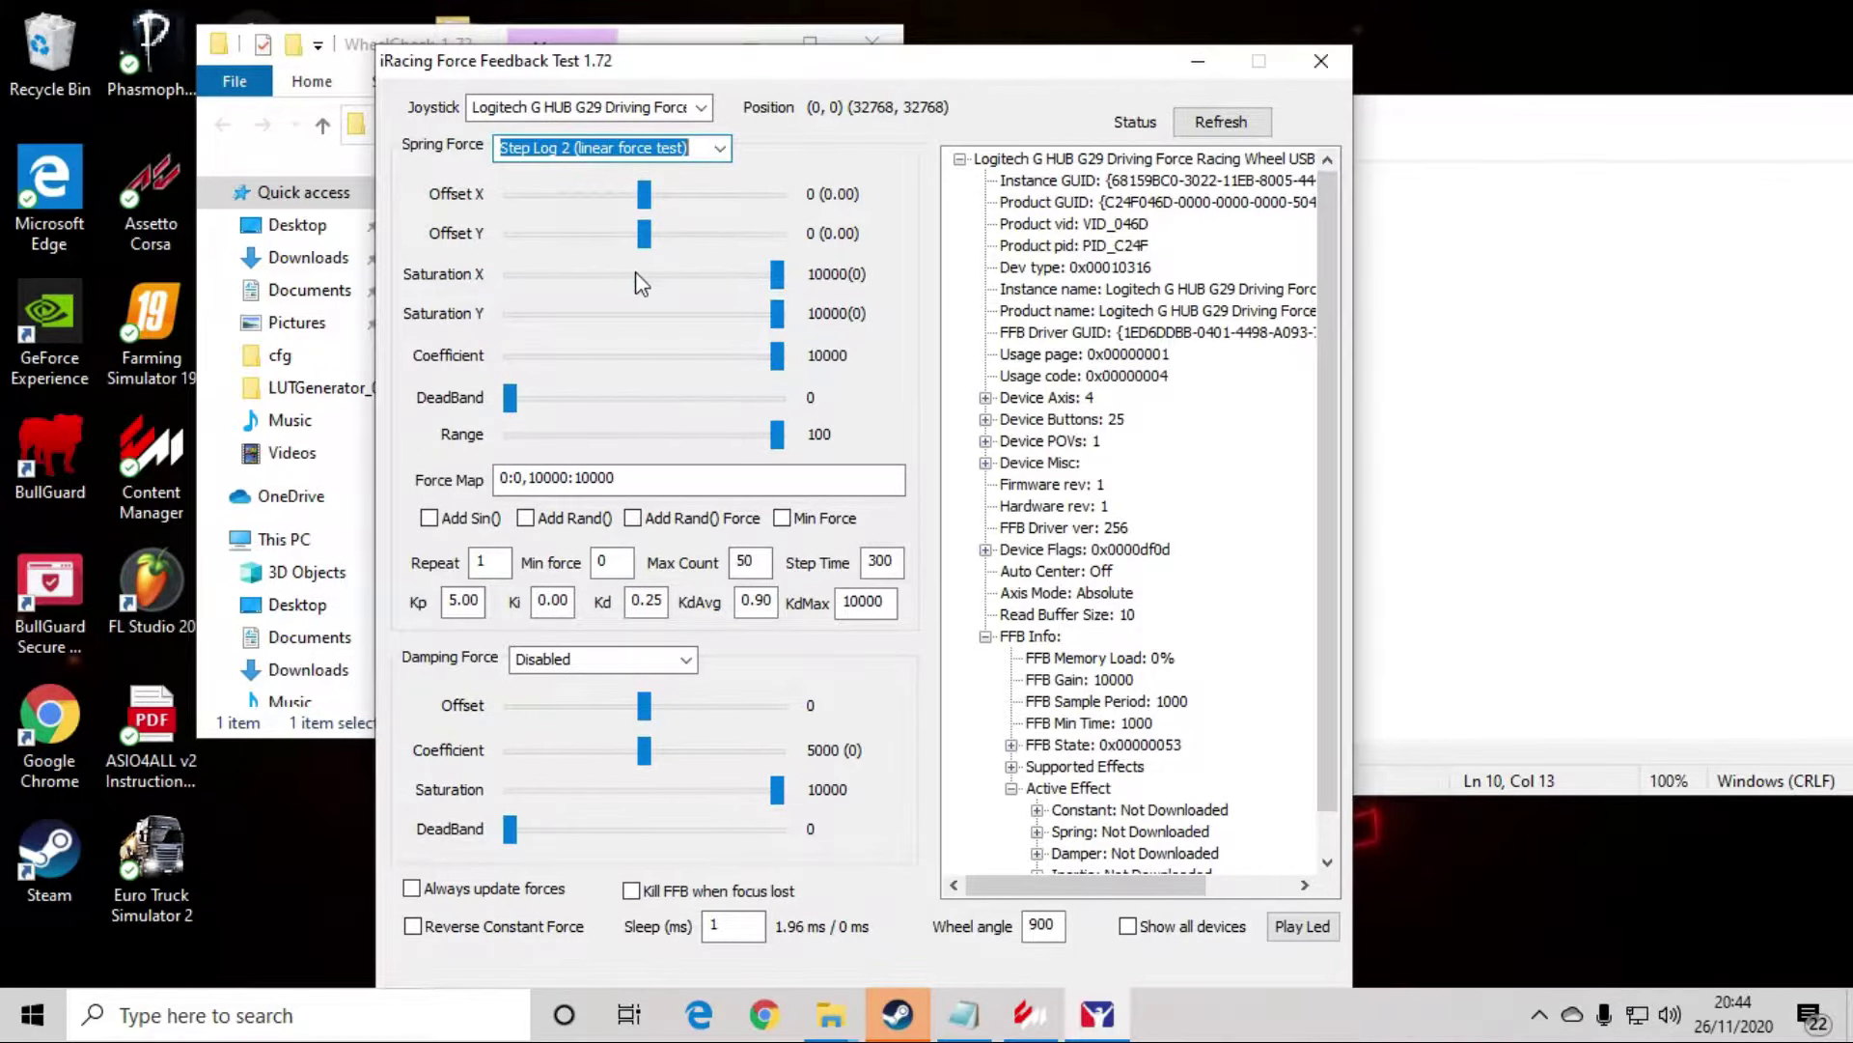
pyautogui.click(772, 578)
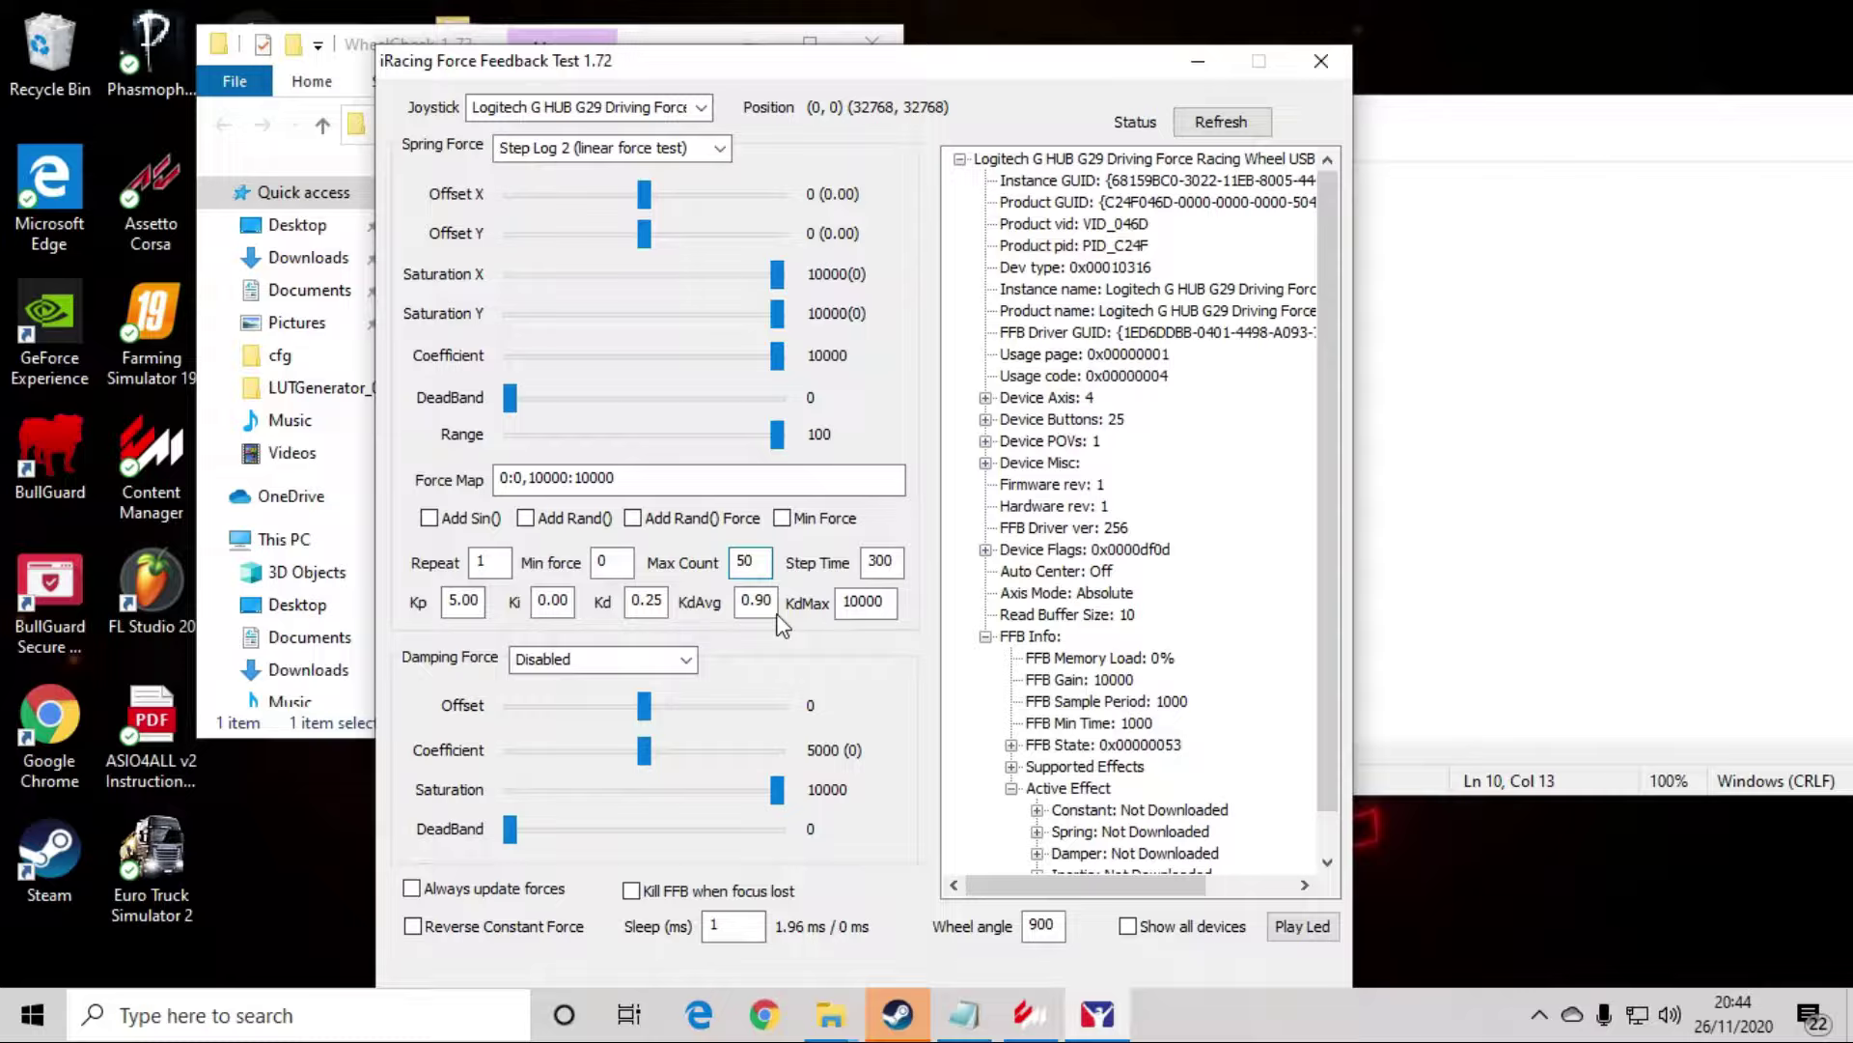
pyautogui.press('BackSpace')
pyautogui.press('BackSpace')
pyautogui.write('500')
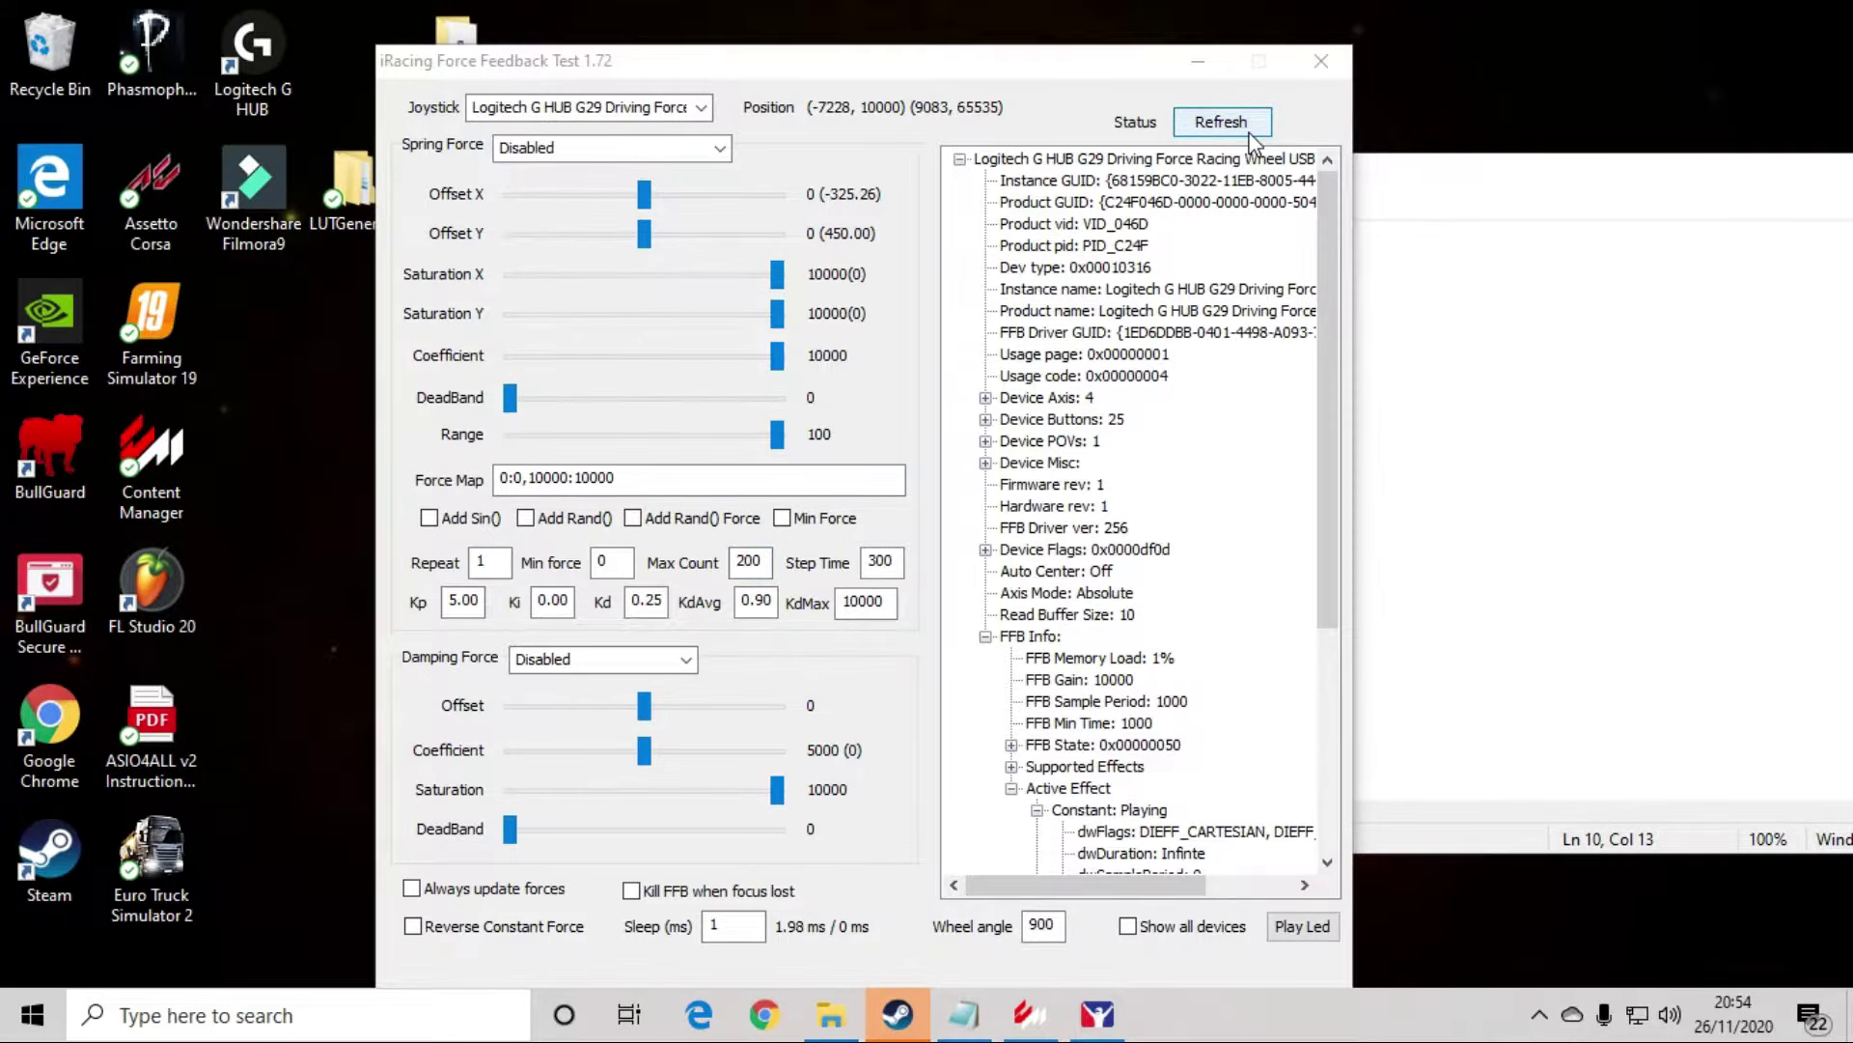
pyautogui.click(830, 1014)
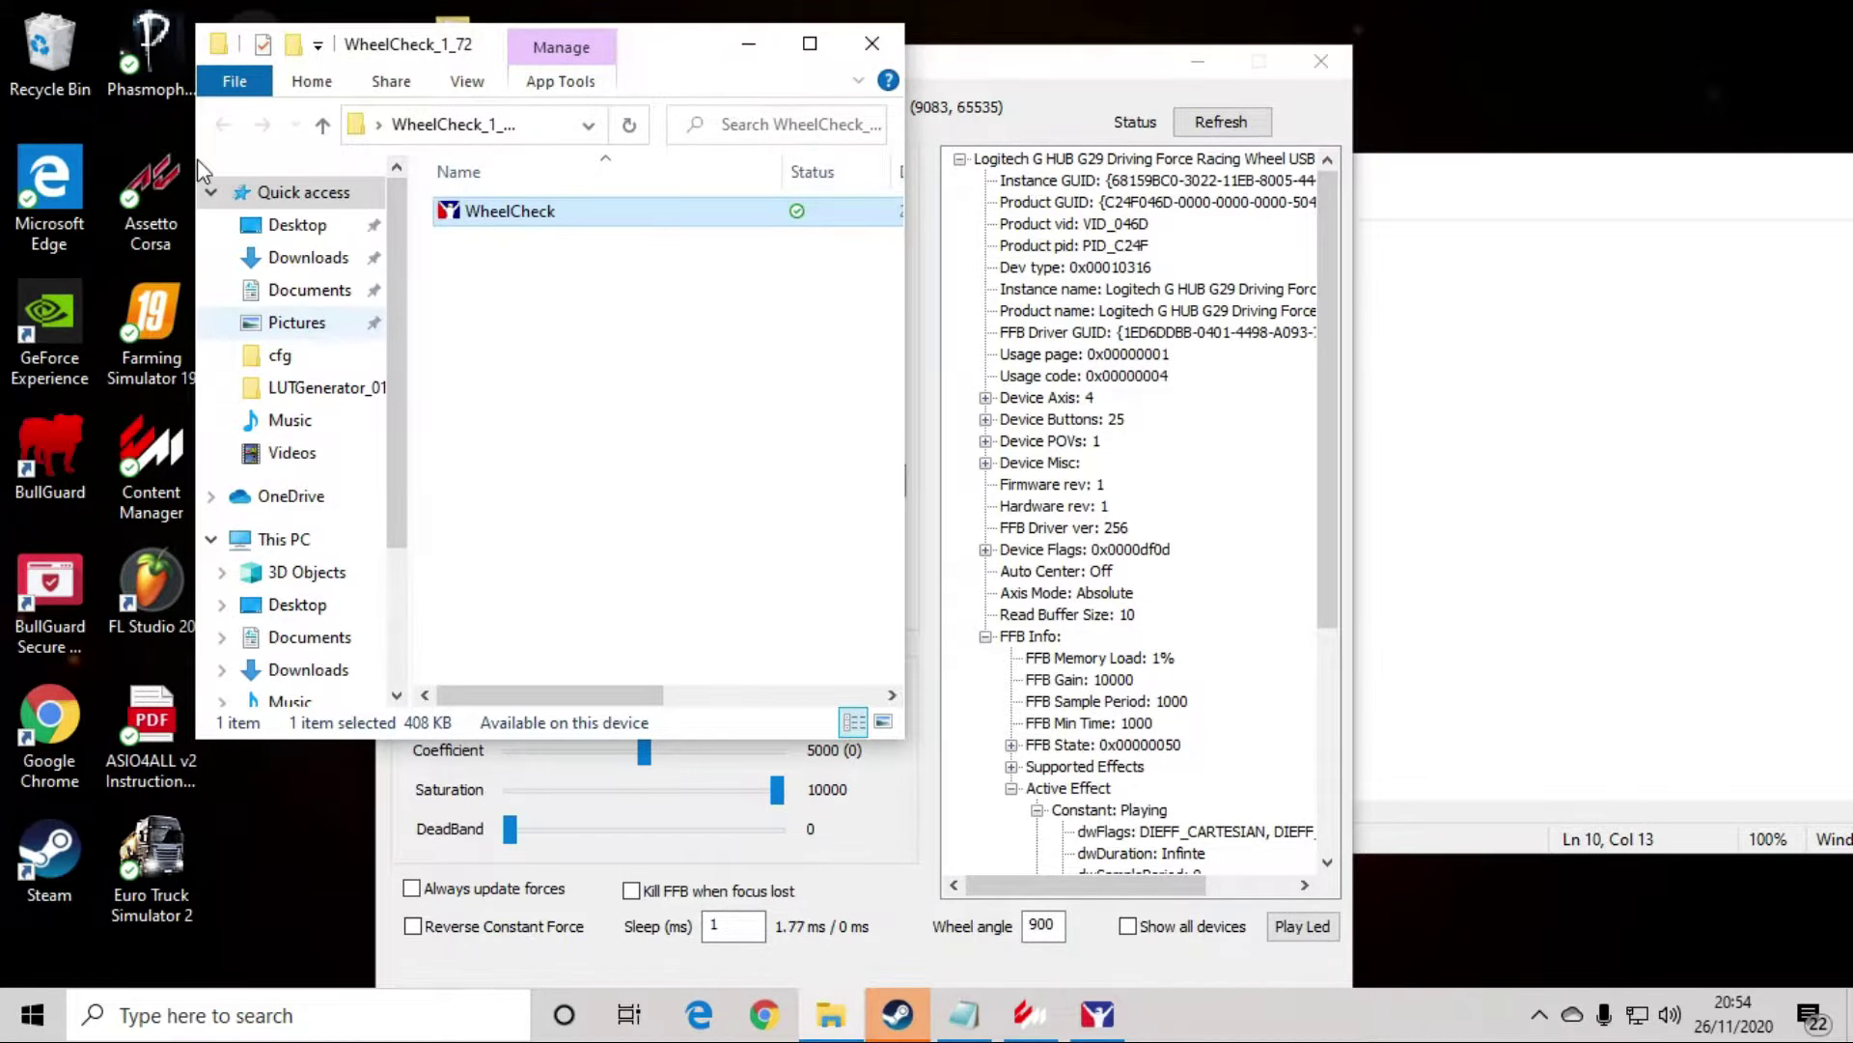
pyautogui.click(314, 290)
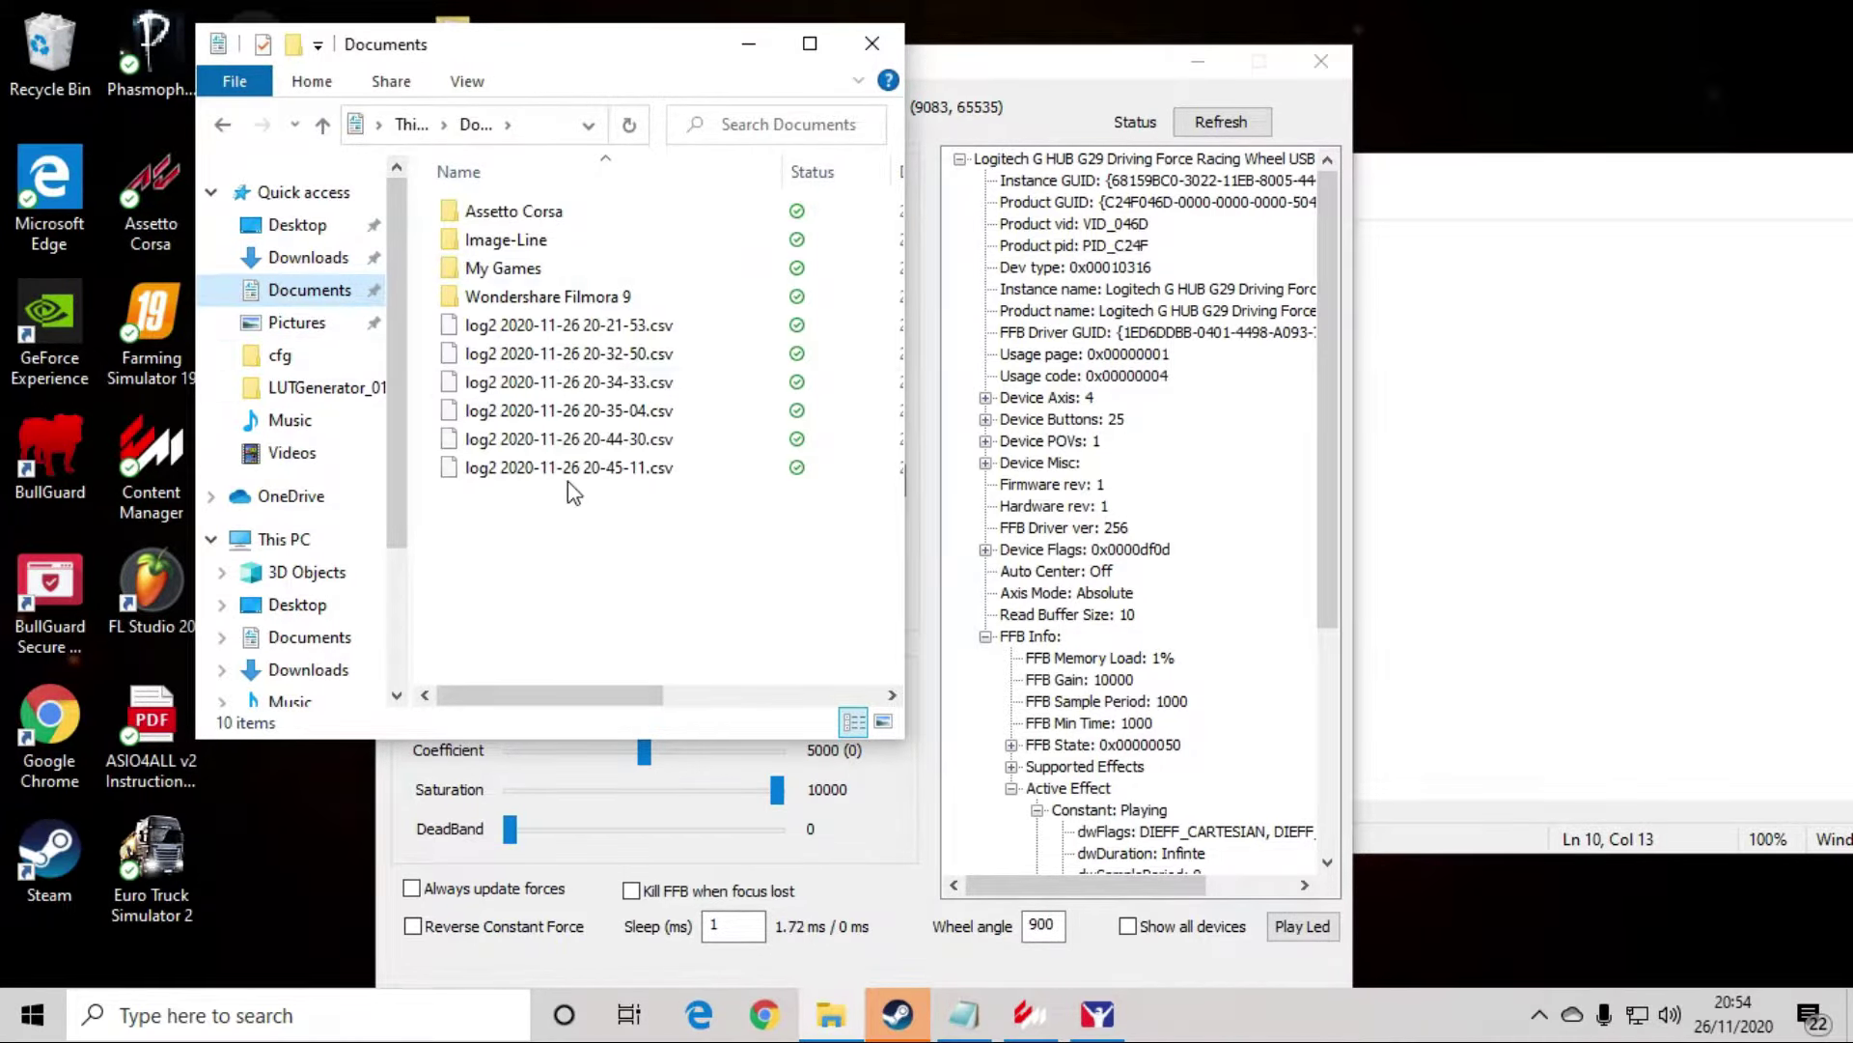
pyautogui.moveTo(907, 326); pyautogui.dragTo(1238, 367)
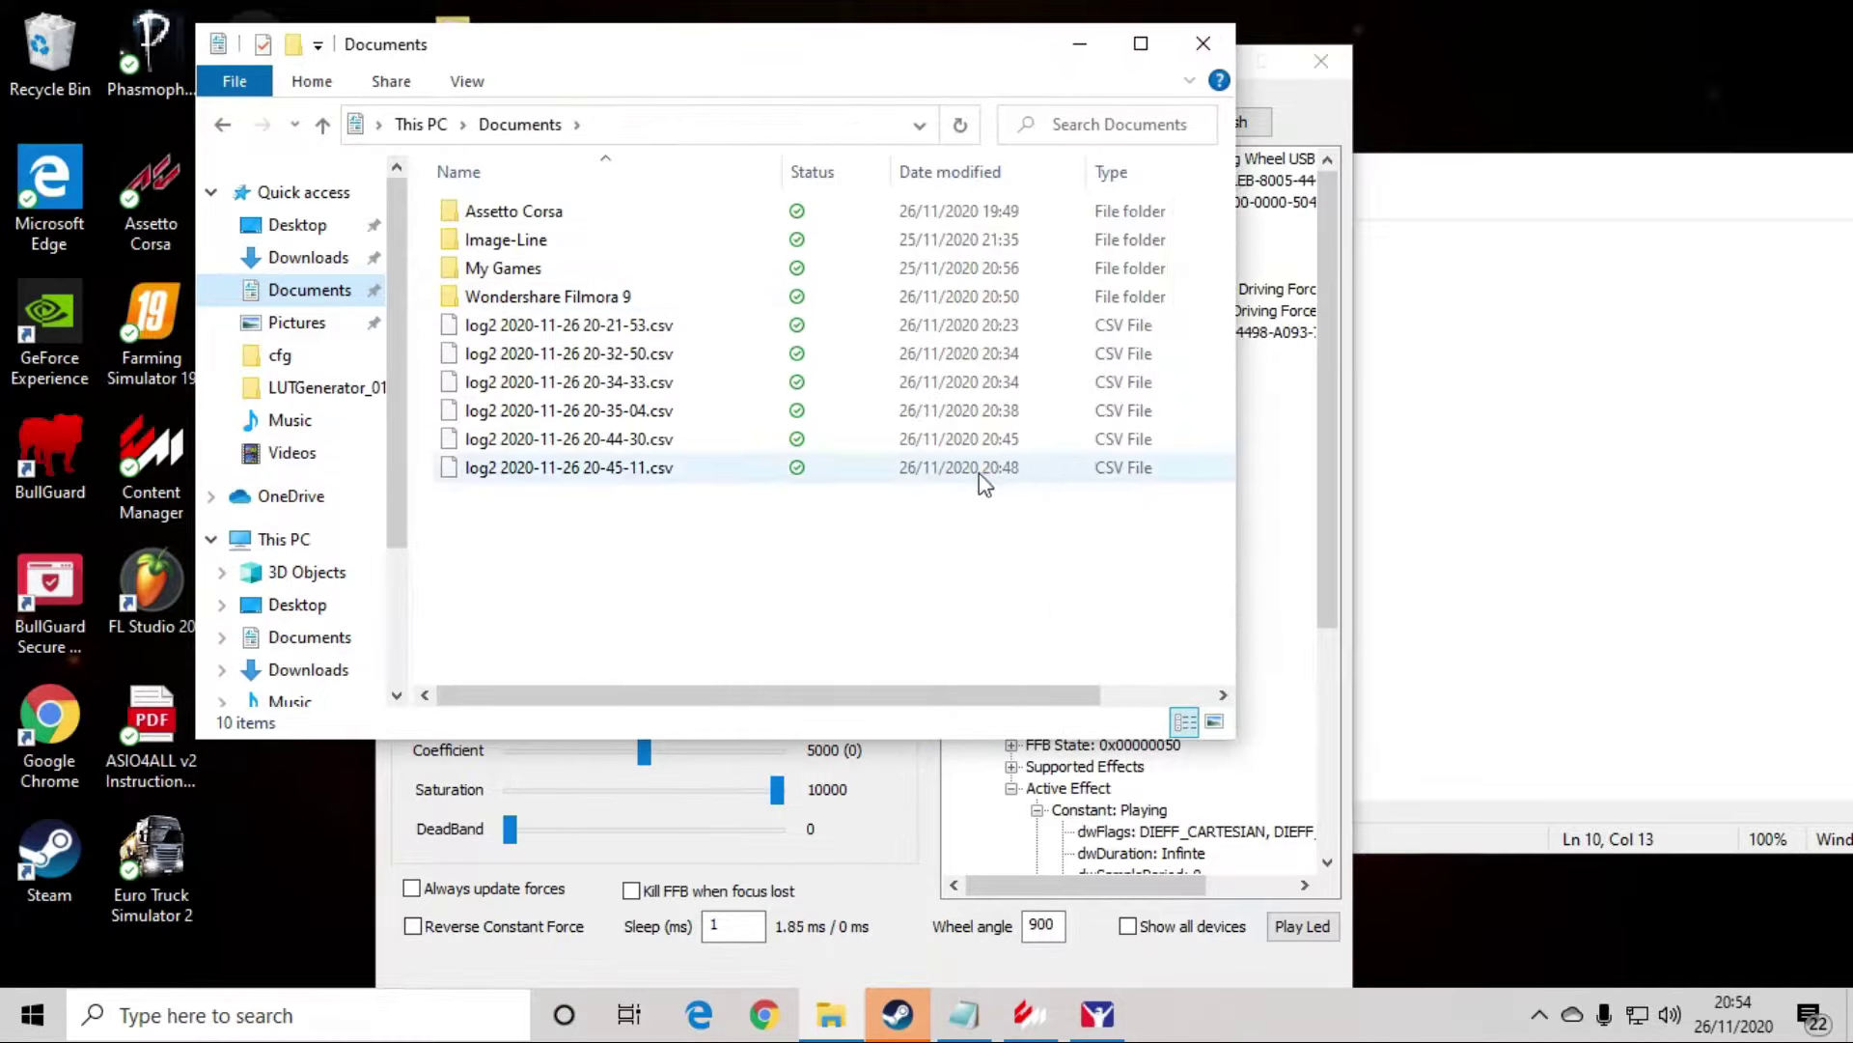
pyautogui.click(624, 473)
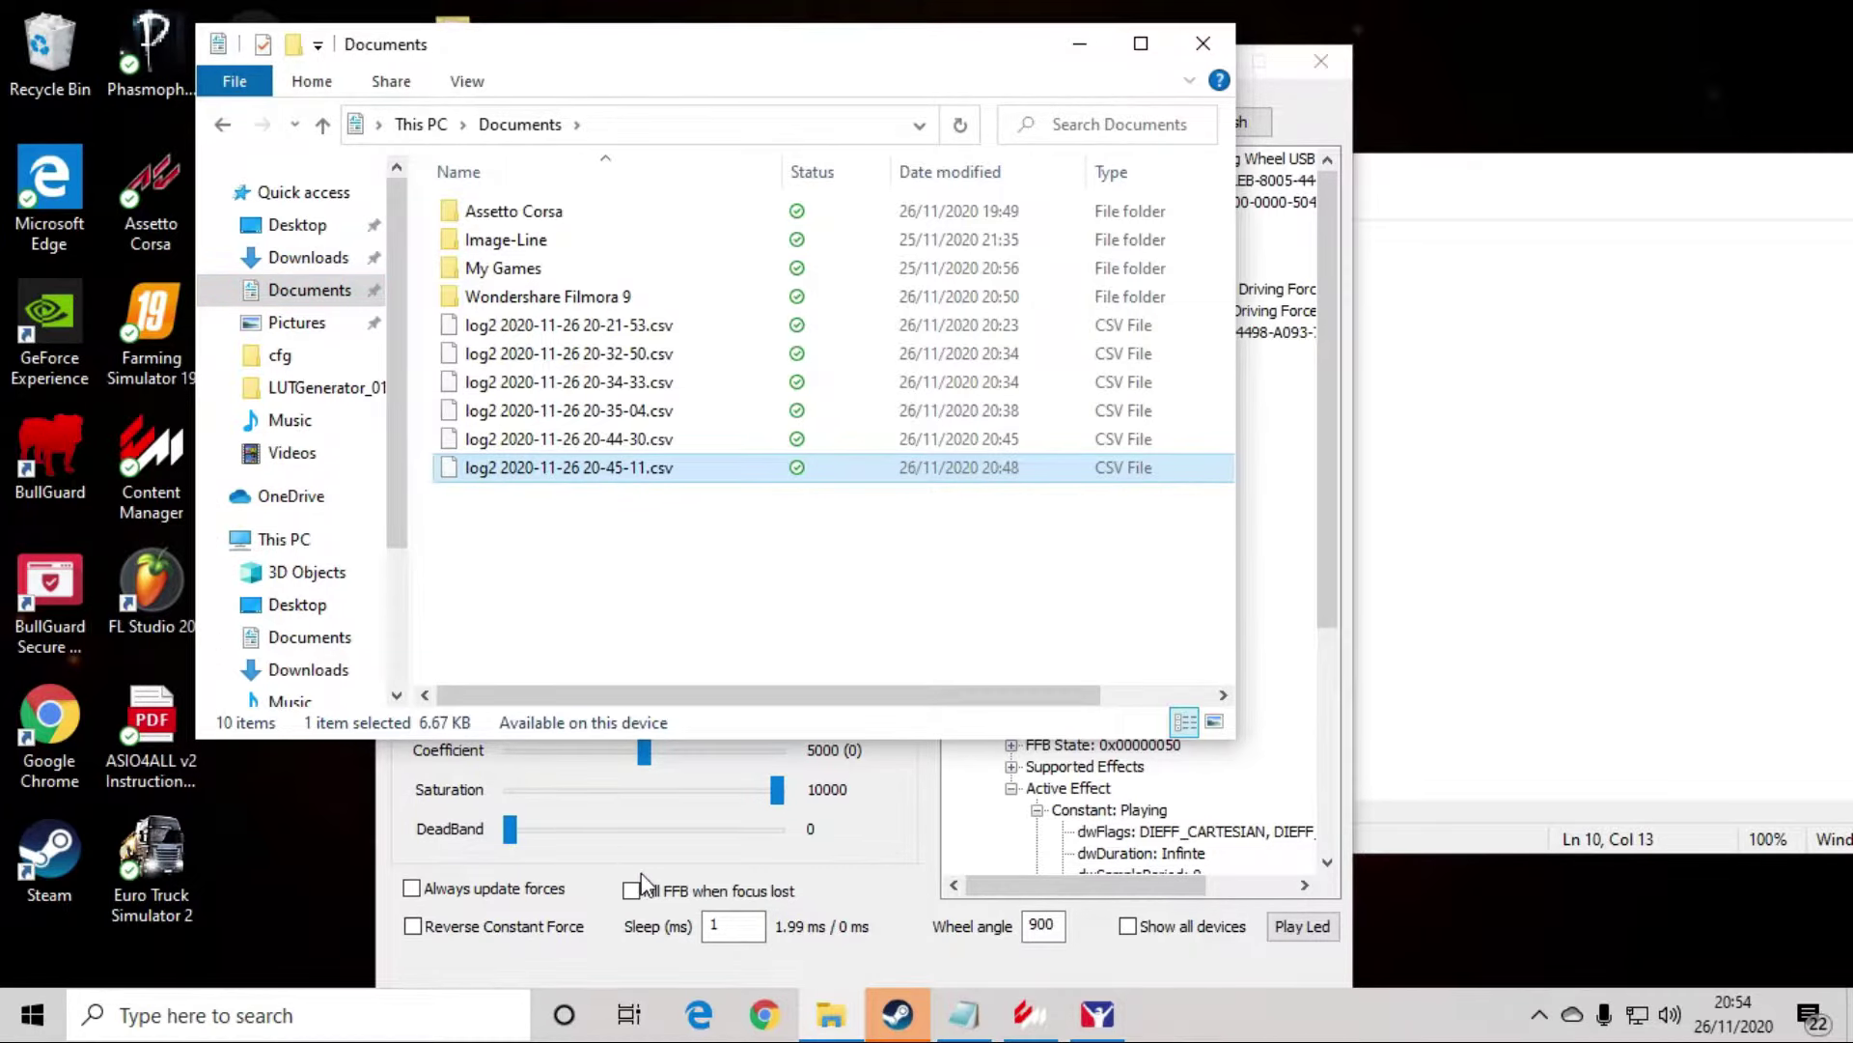
pyautogui.moveTo(608, 43); pyautogui.dragTo(998, 304)
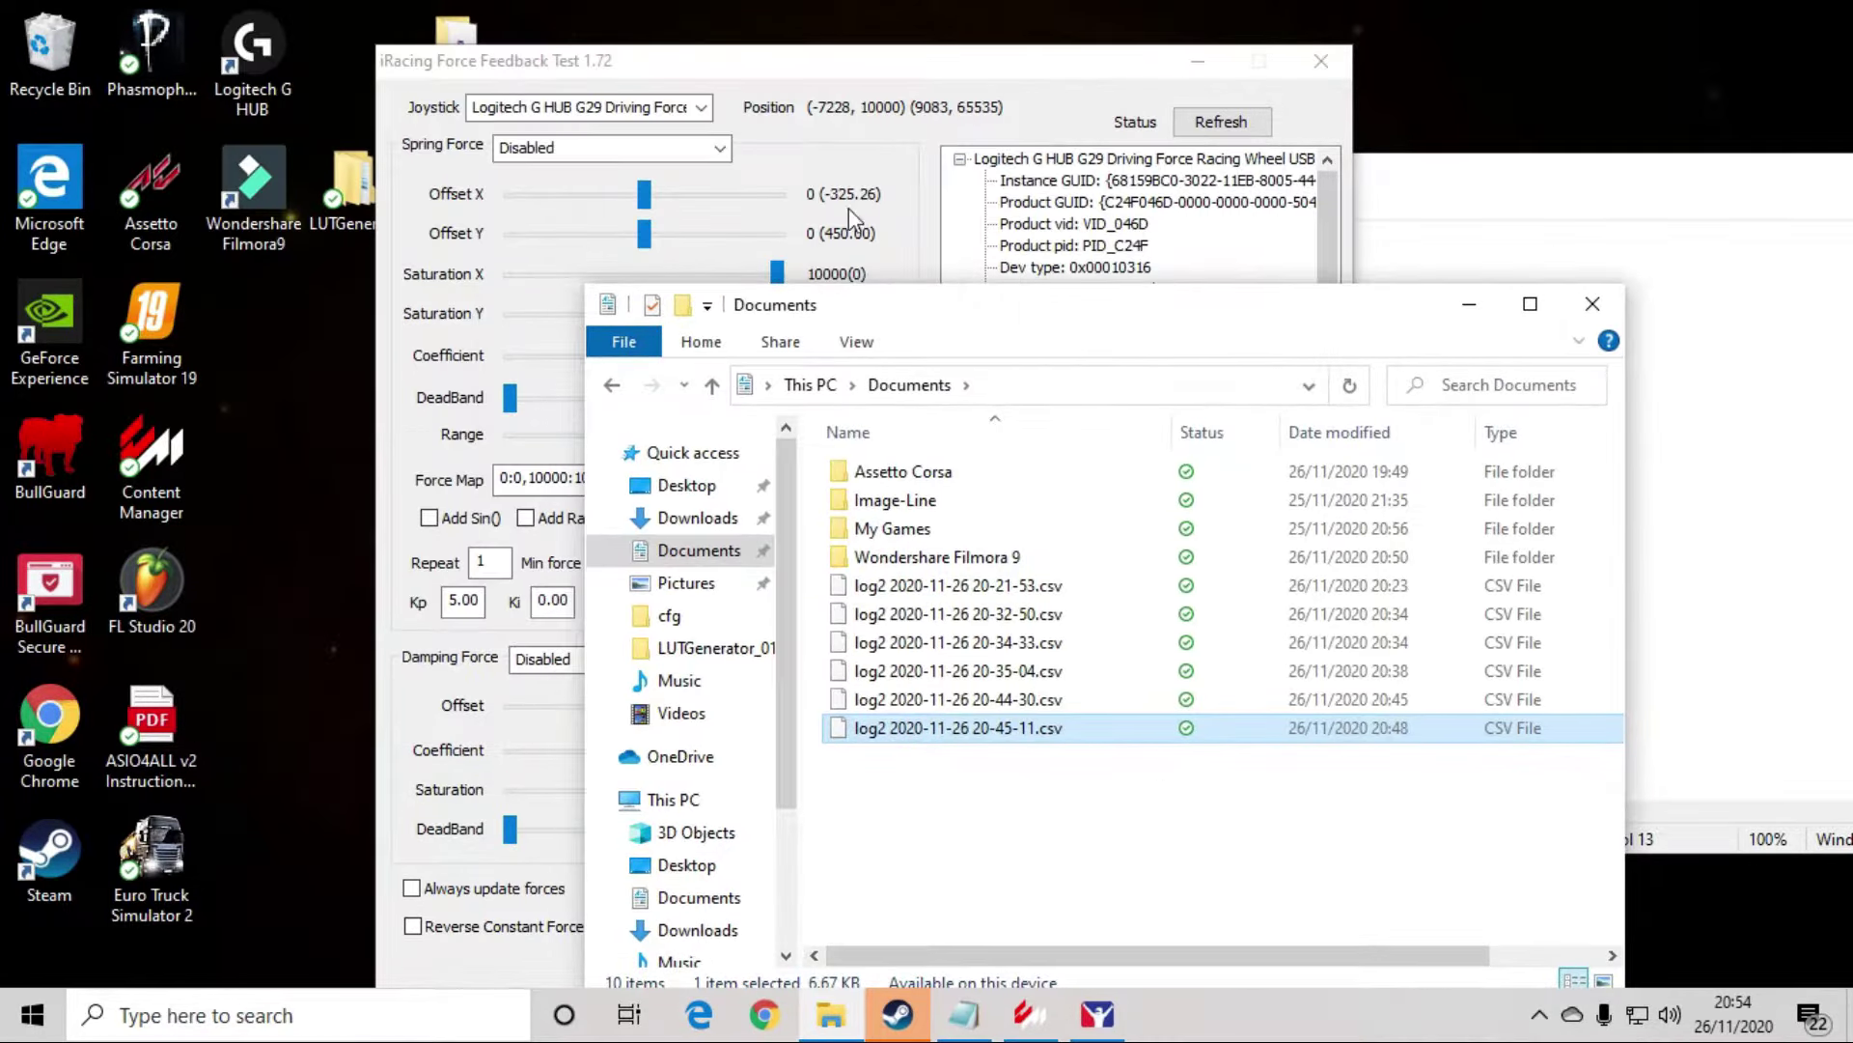
# - Launch LUTGenerator from the LUTGenerator_015 folder
pyautogui.doubleClick(381, 186)
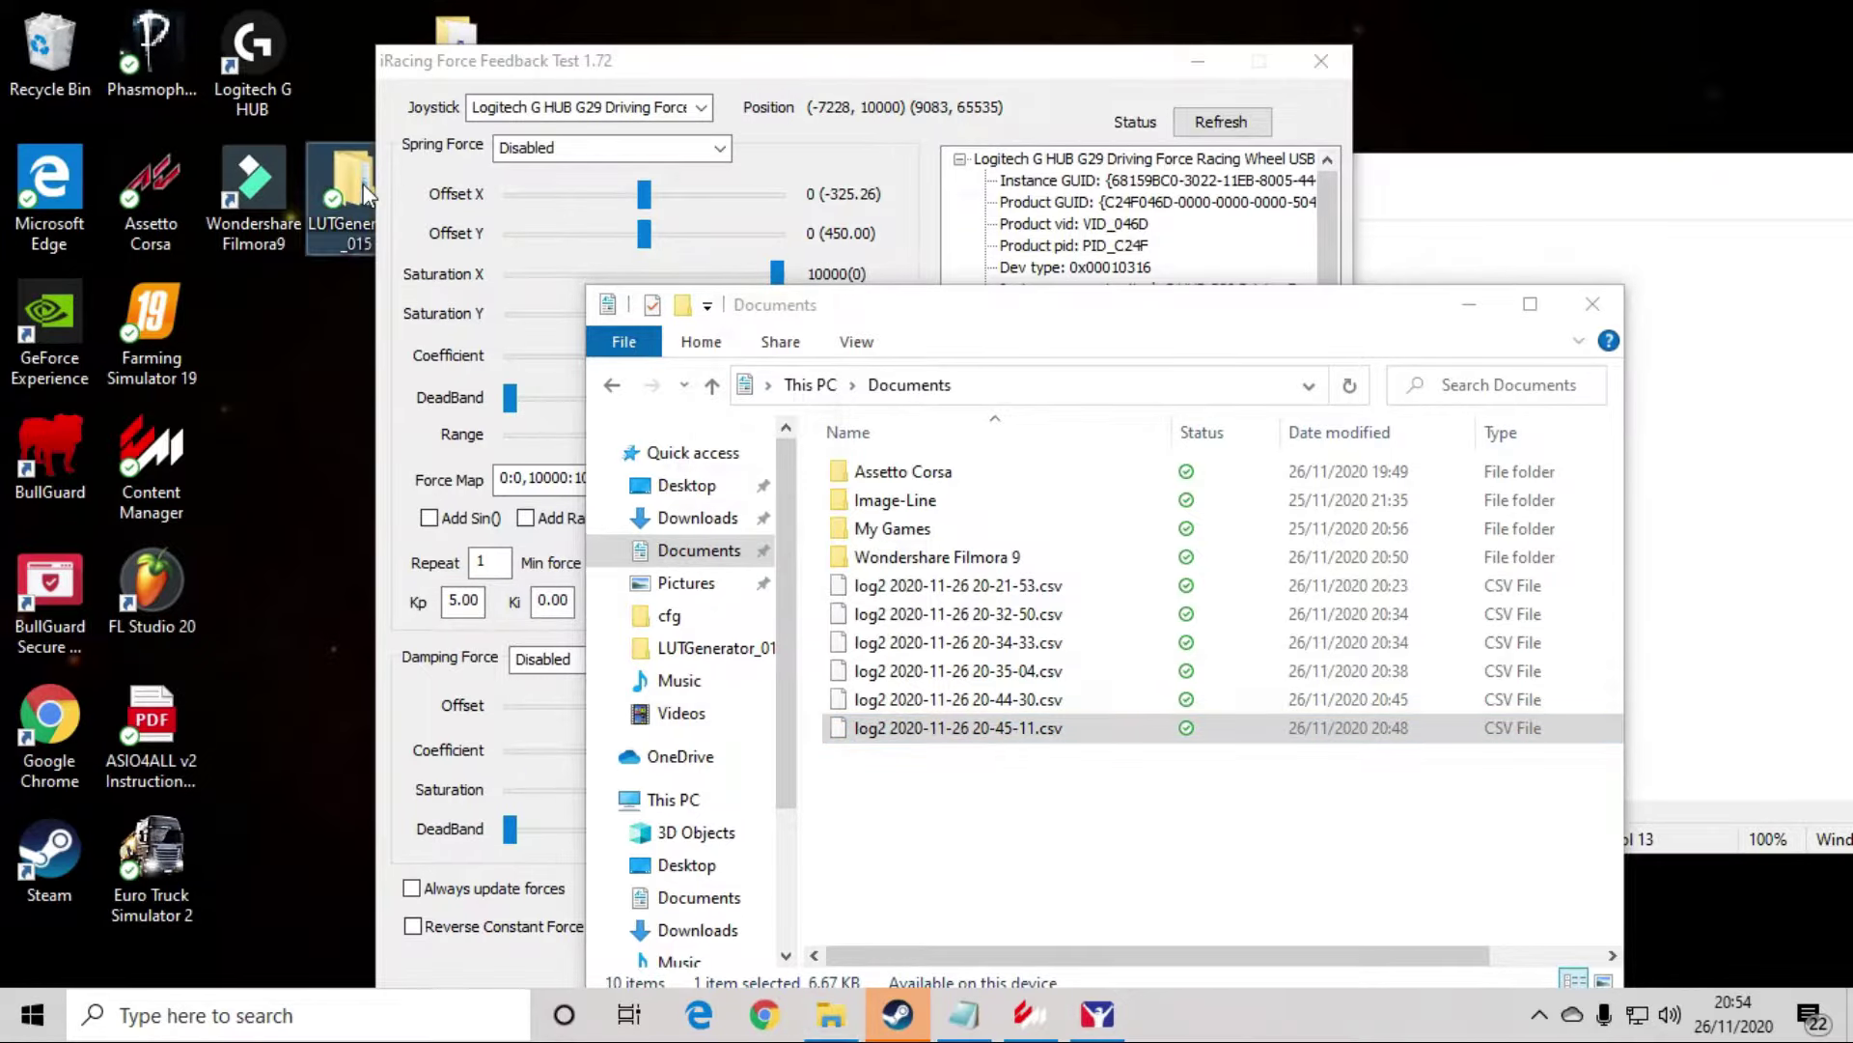
pyautogui.doubleClick(986, 198)
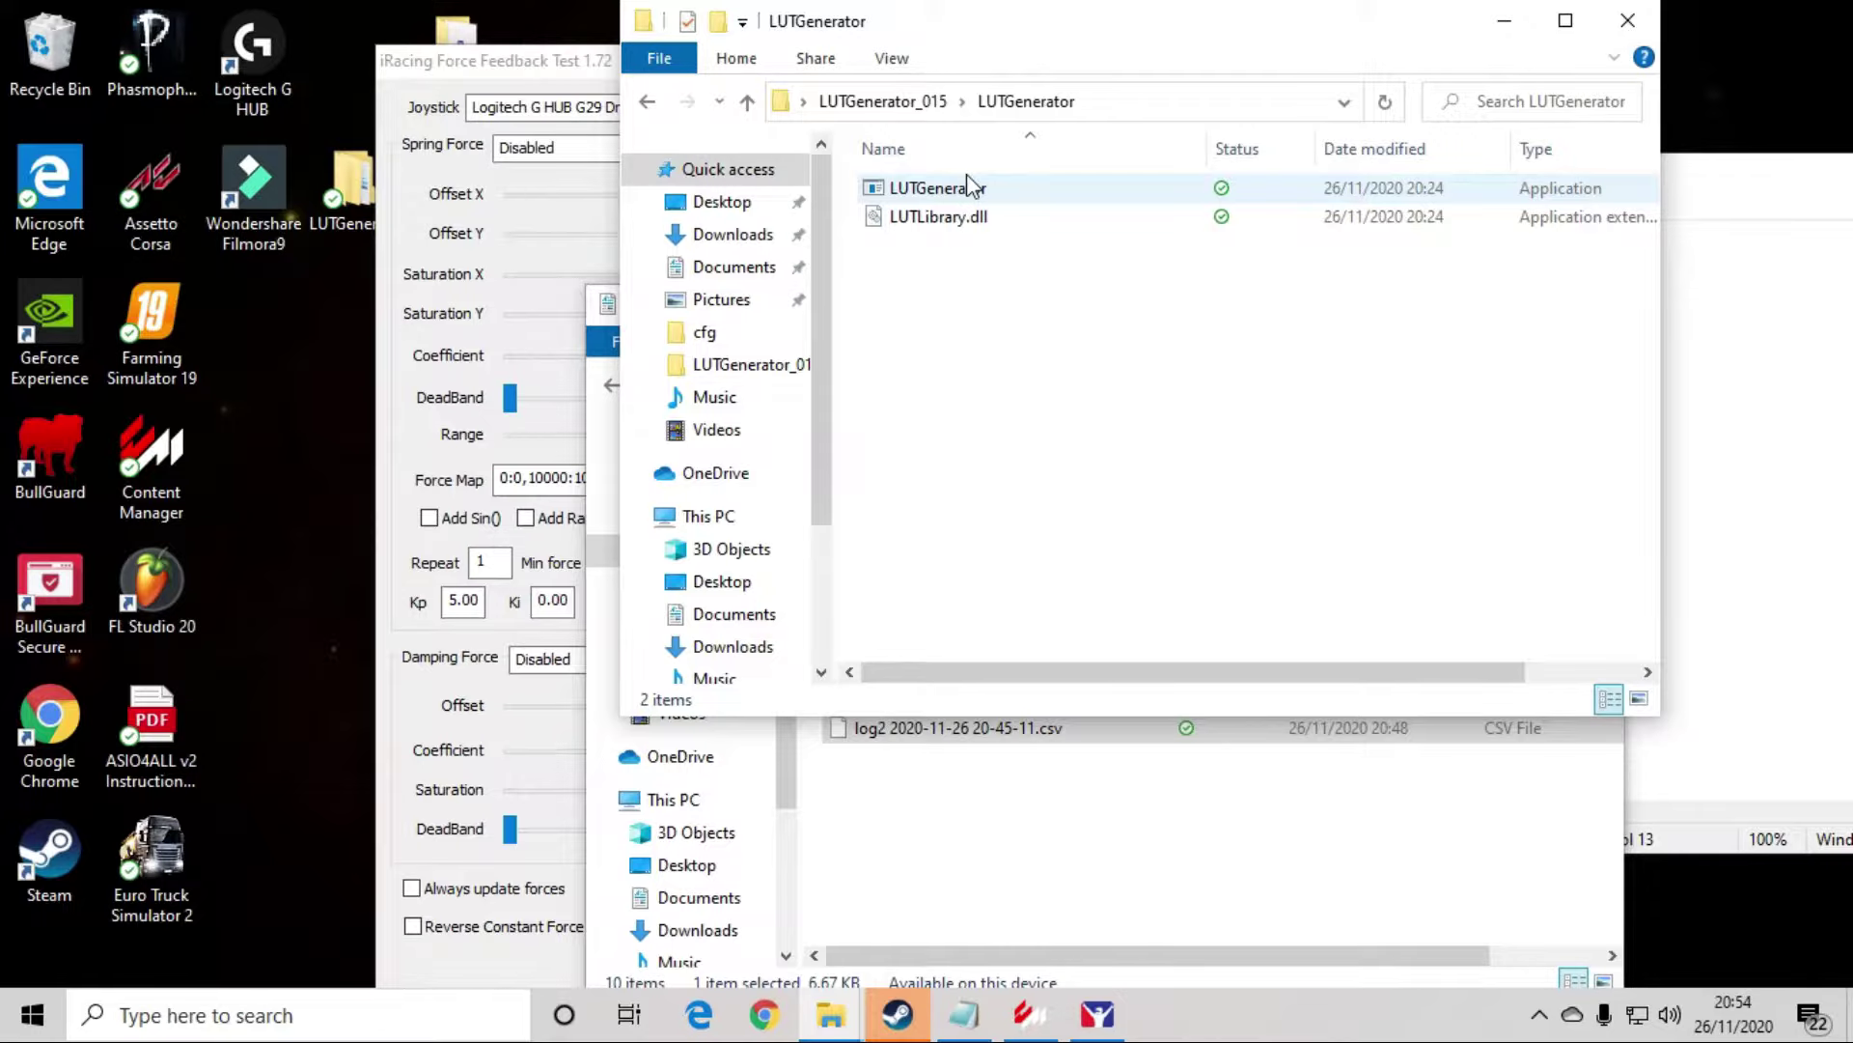
pyautogui.doubleClick(969, 183)
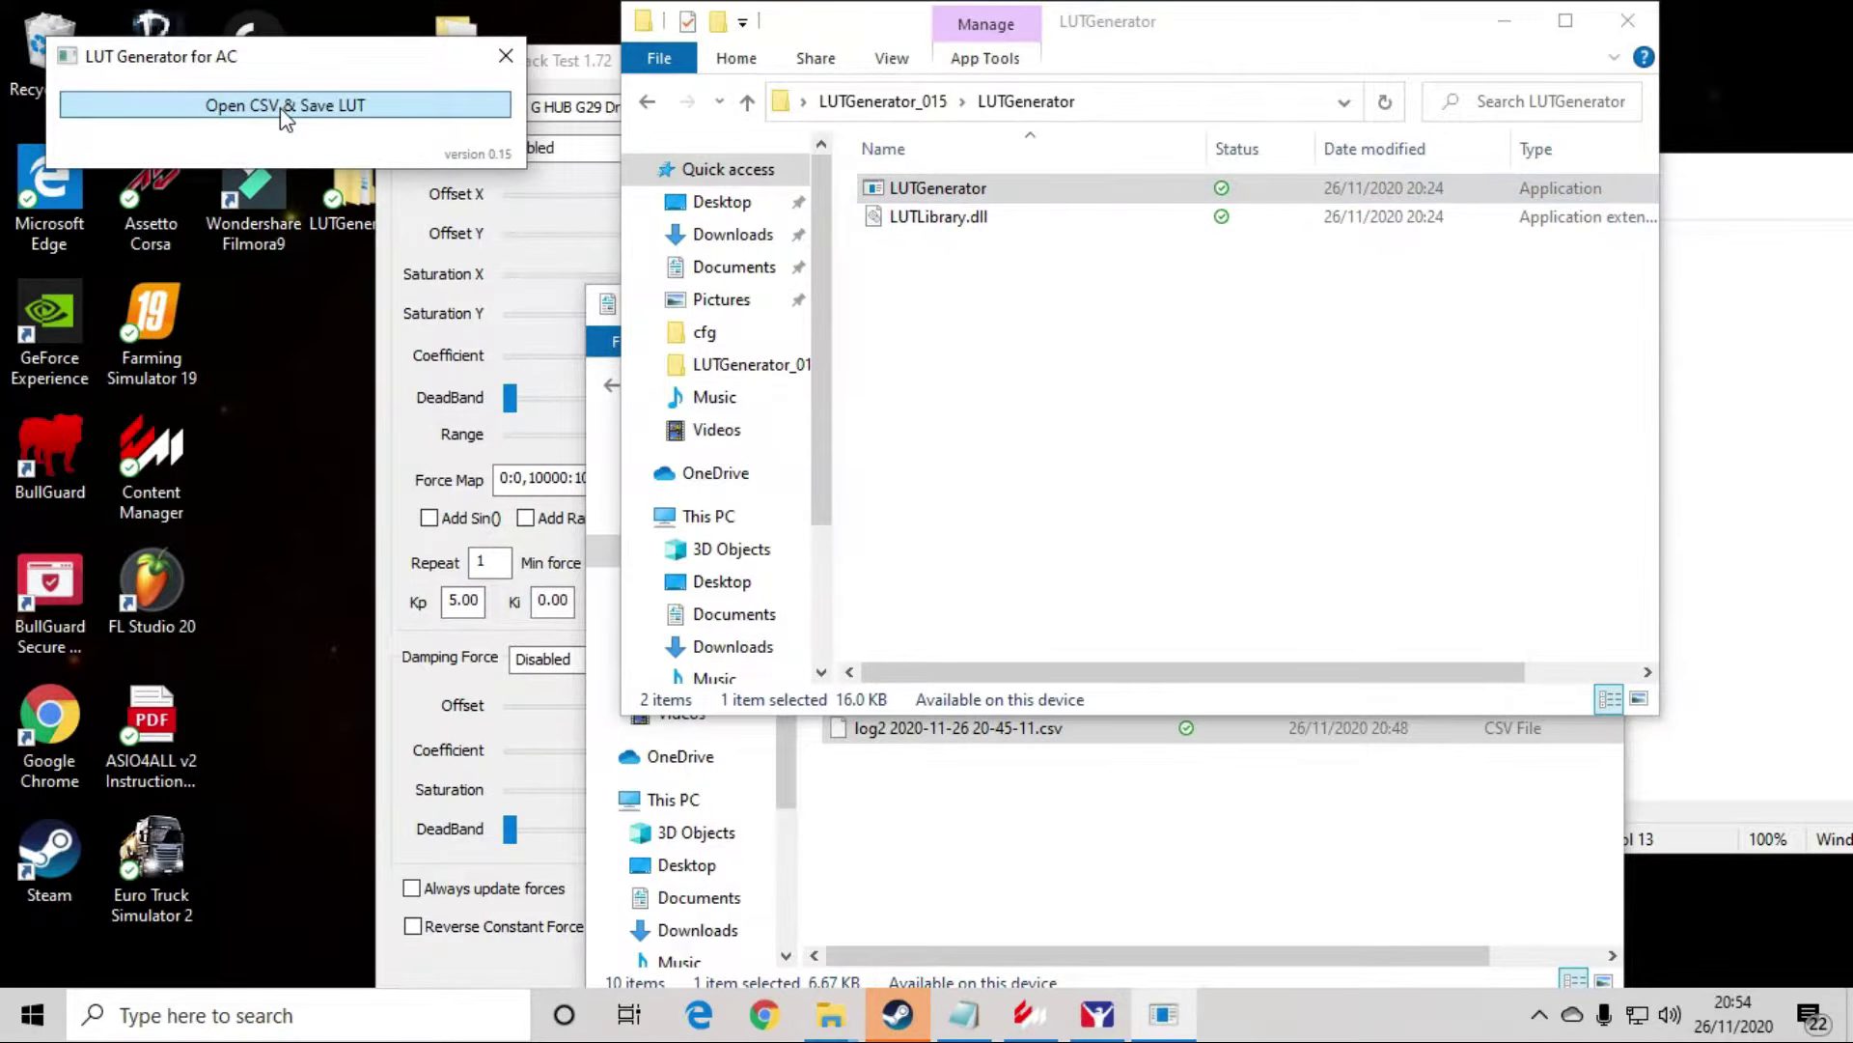
pyautogui.click(281, 109)
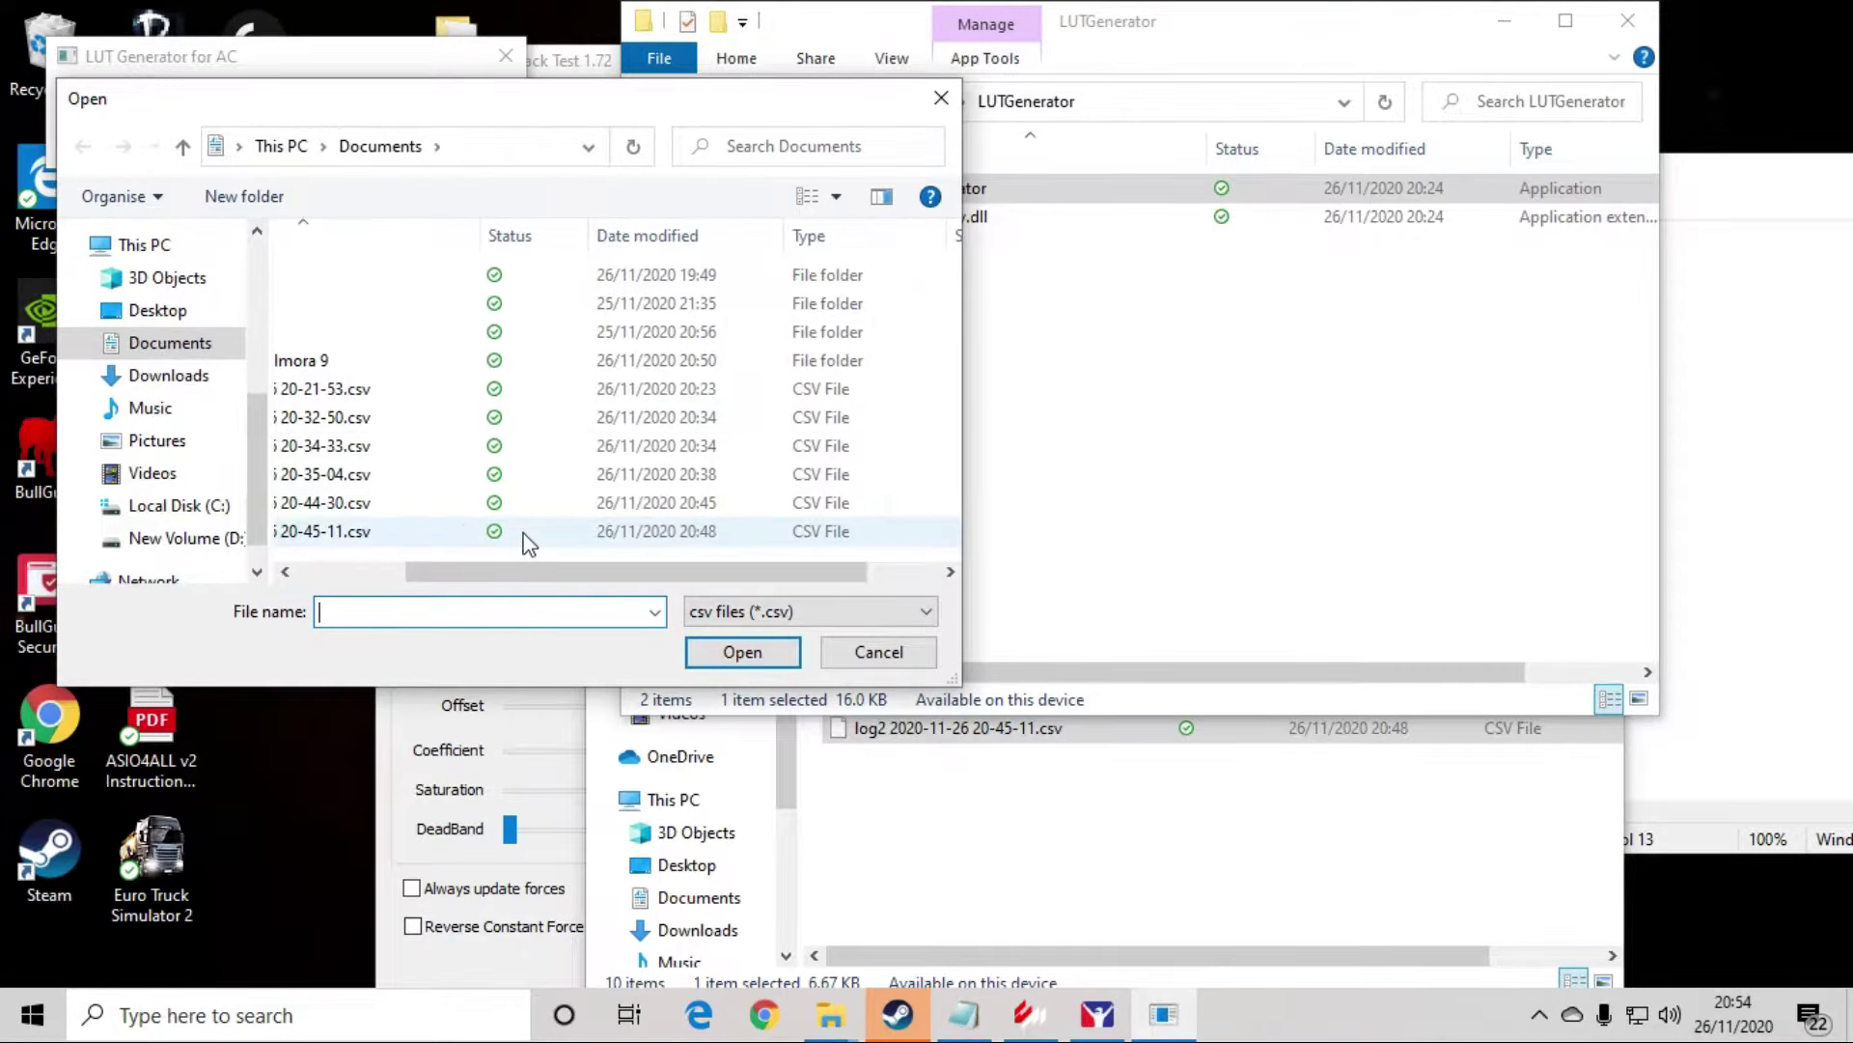
pyautogui.click(503, 529)
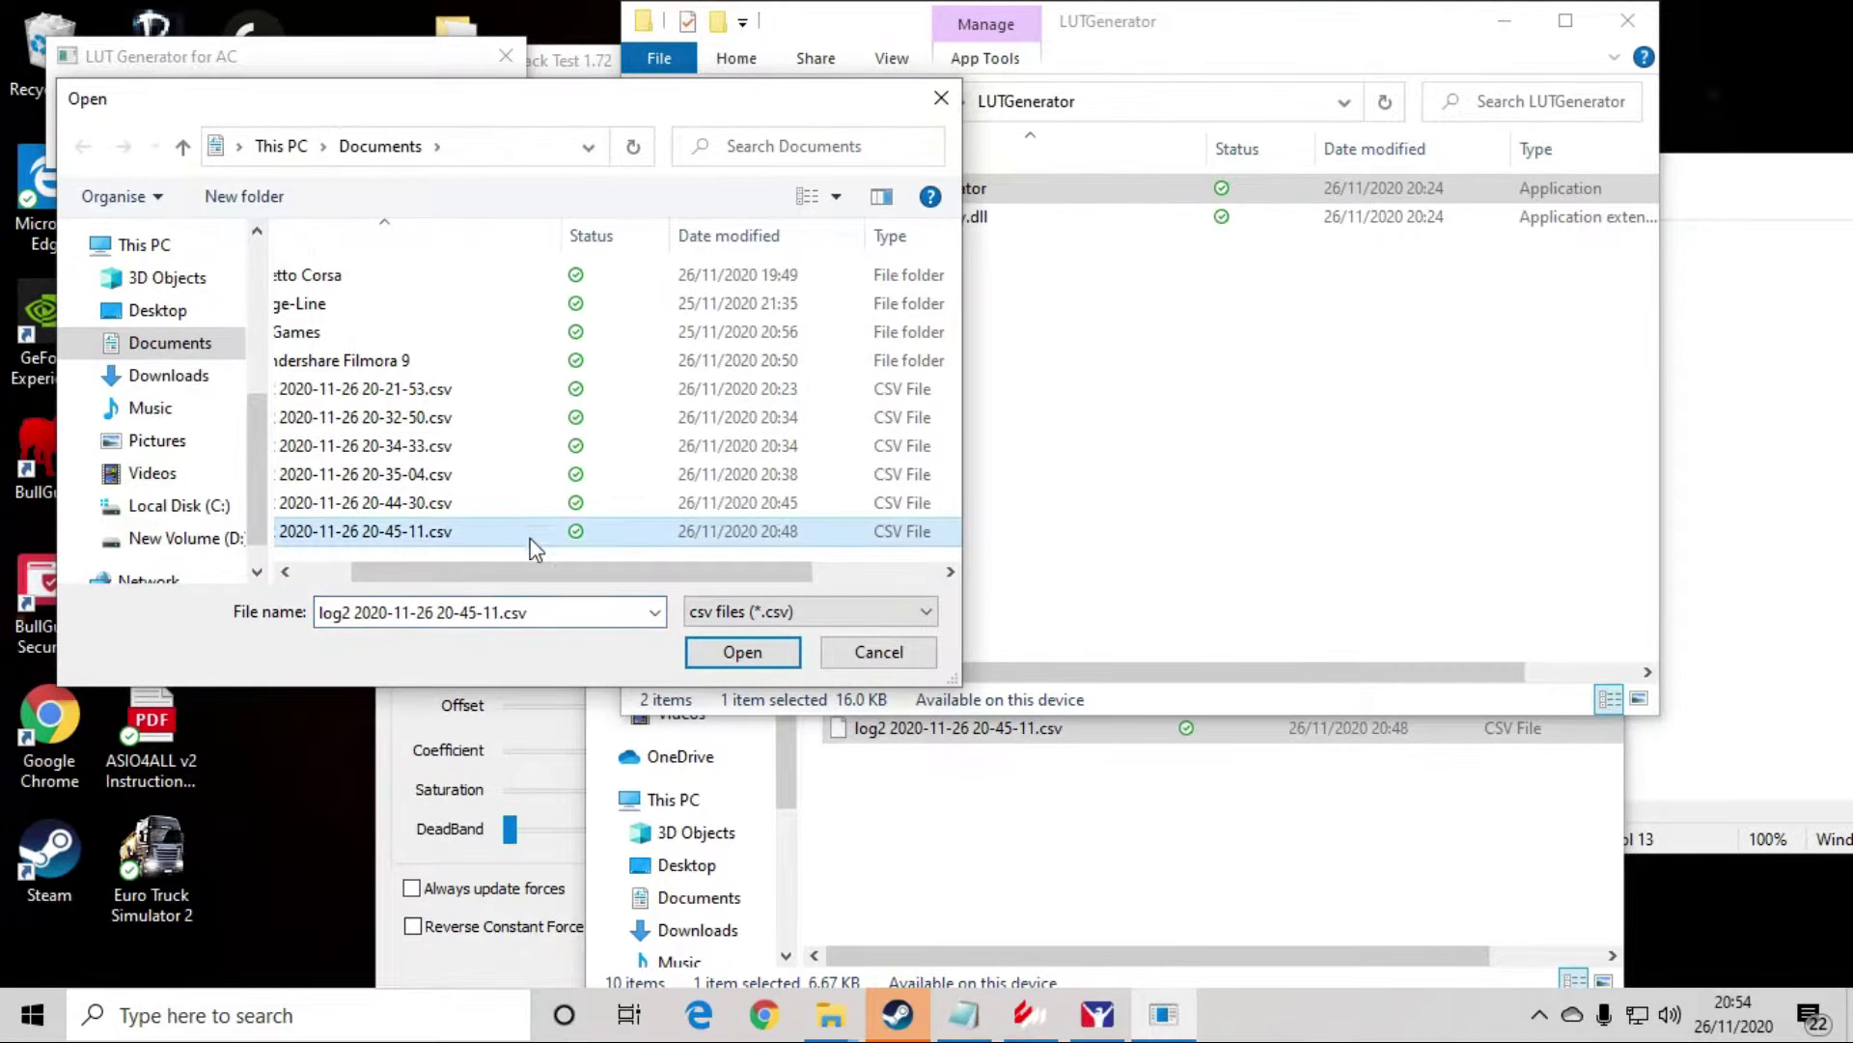
pyautogui.click(762, 654)
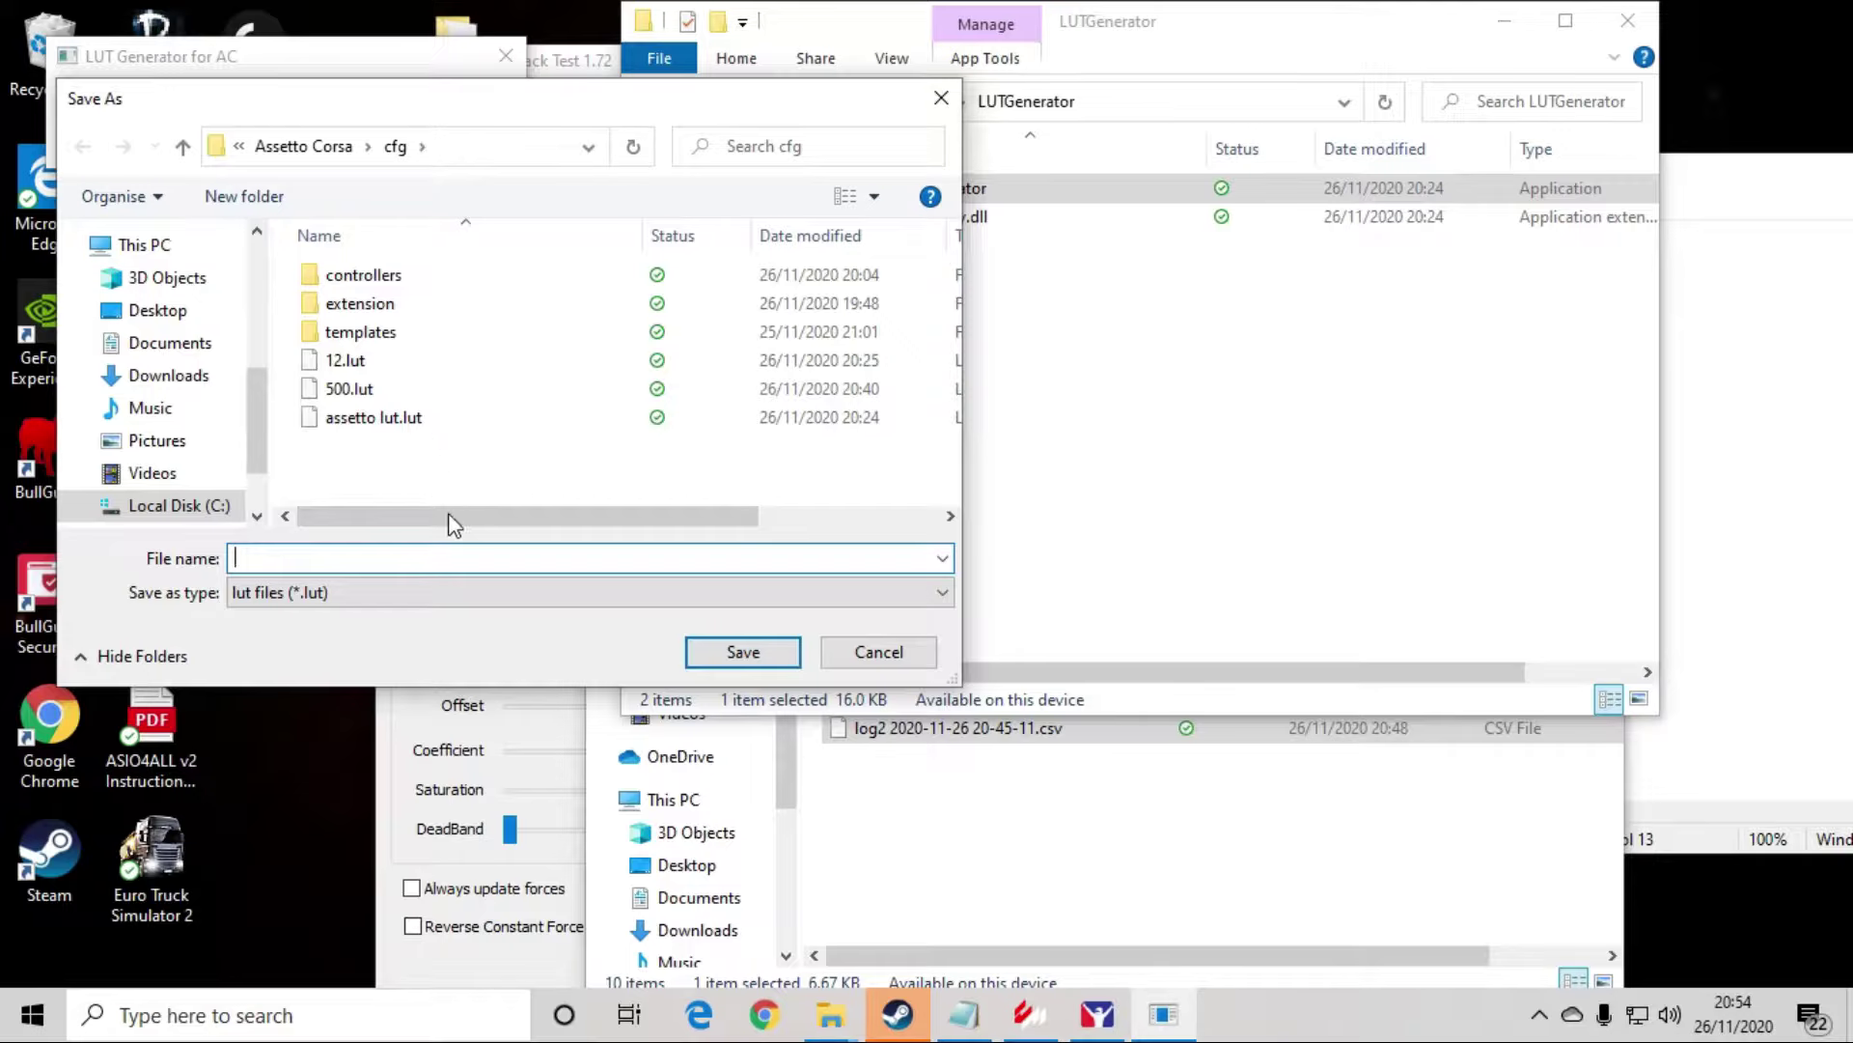
pyautogui.write('200')
pyautogui.press('Return')
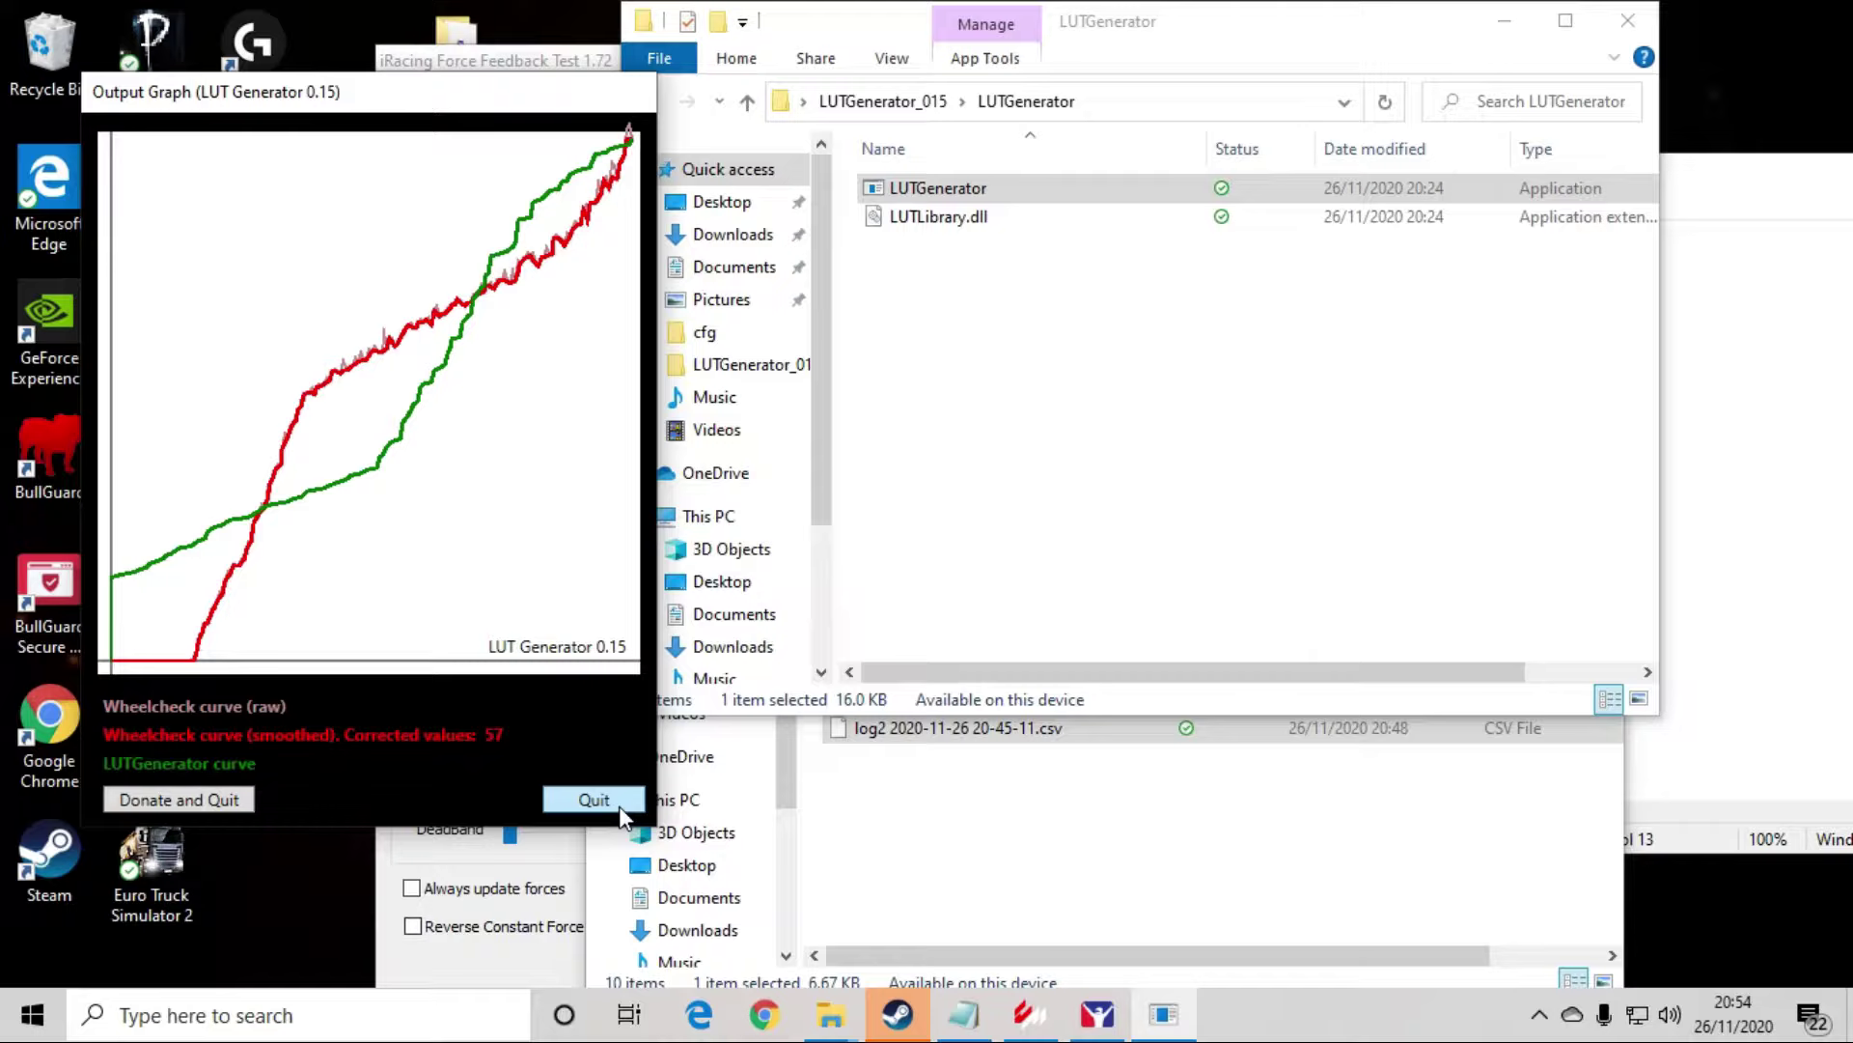
pyautogui.click(594, 800)
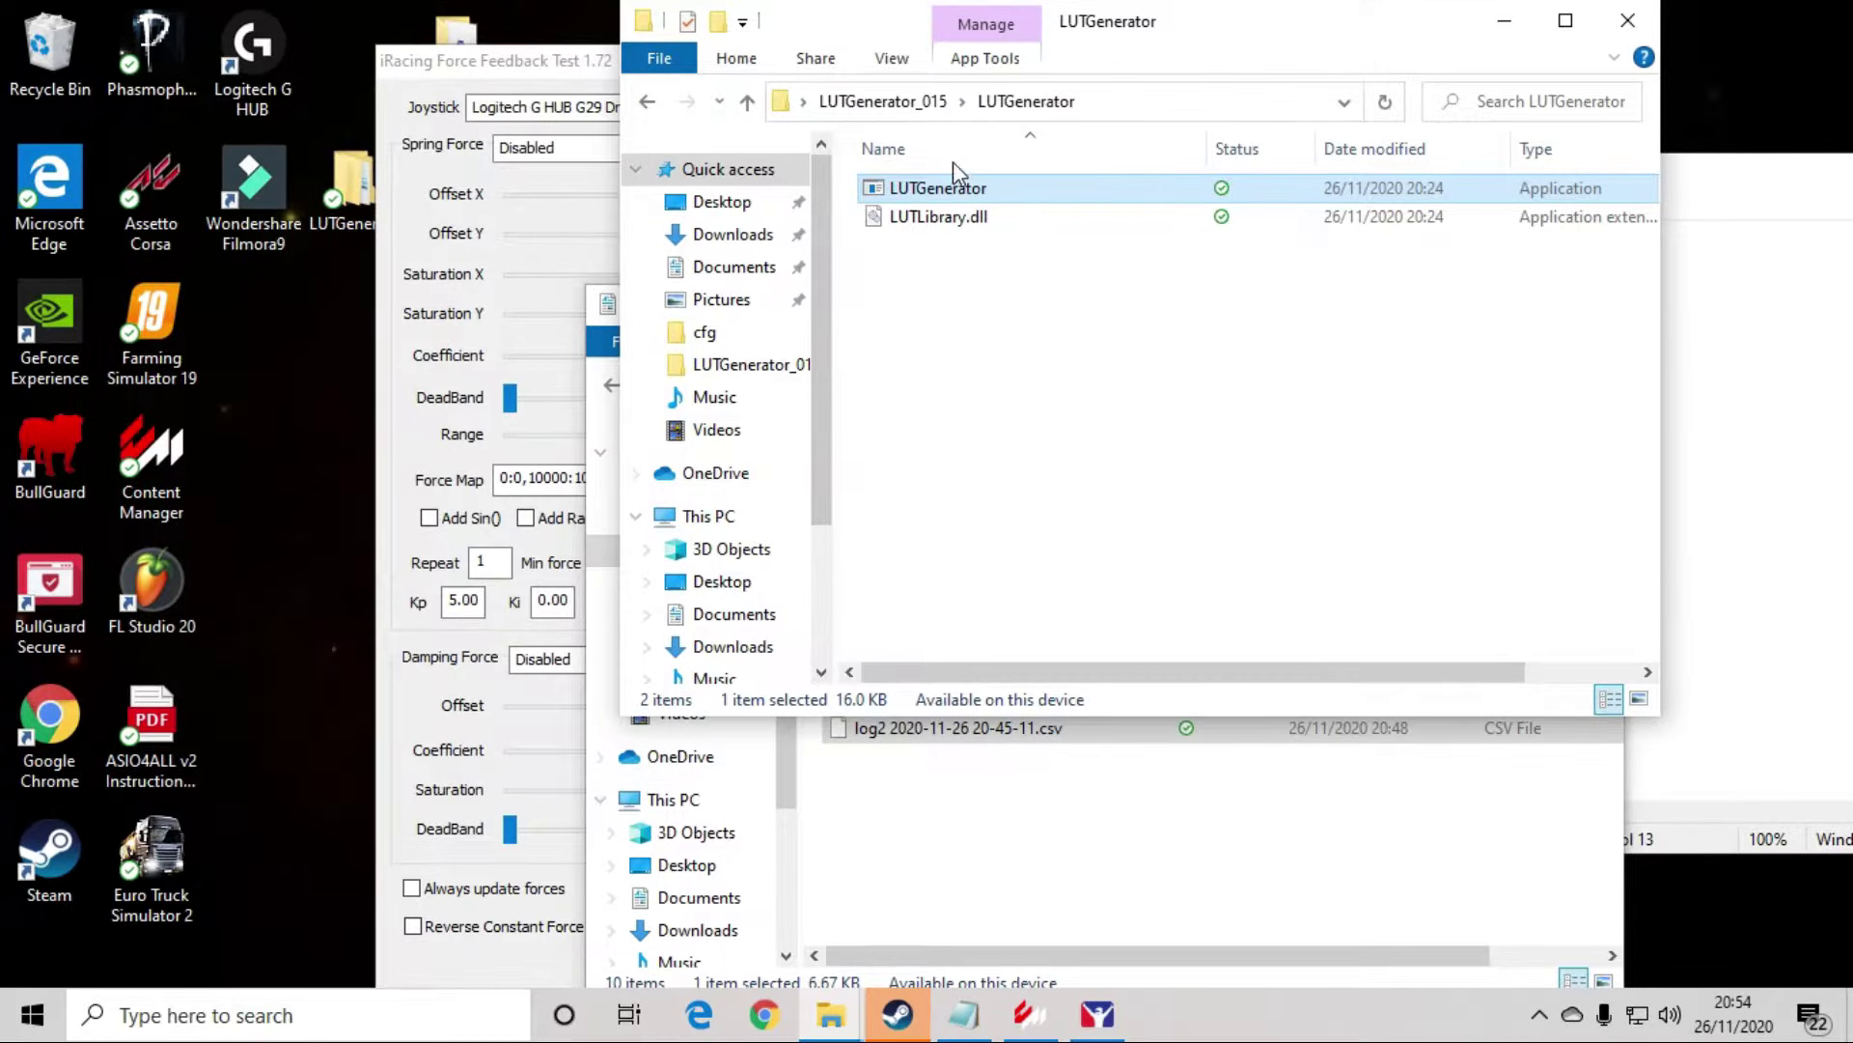
# - Move the LUTGenerator window aside and browse to Documents > Assetto Corsa > cfg
pyautogui.moveTo(1187, 4)
pyautogui.mouseDown()
pyautogui.moveTo(1057, 125)
pyautogui.moveTo(1113, 75)
pyautogui.moveTo(1124, 128)
pyautogui.moveTo(1017, 722)
pyautogui.moveTo(960, 739)
pyautogui.moveTo(491, 447)
pyautogui.mouseUp()
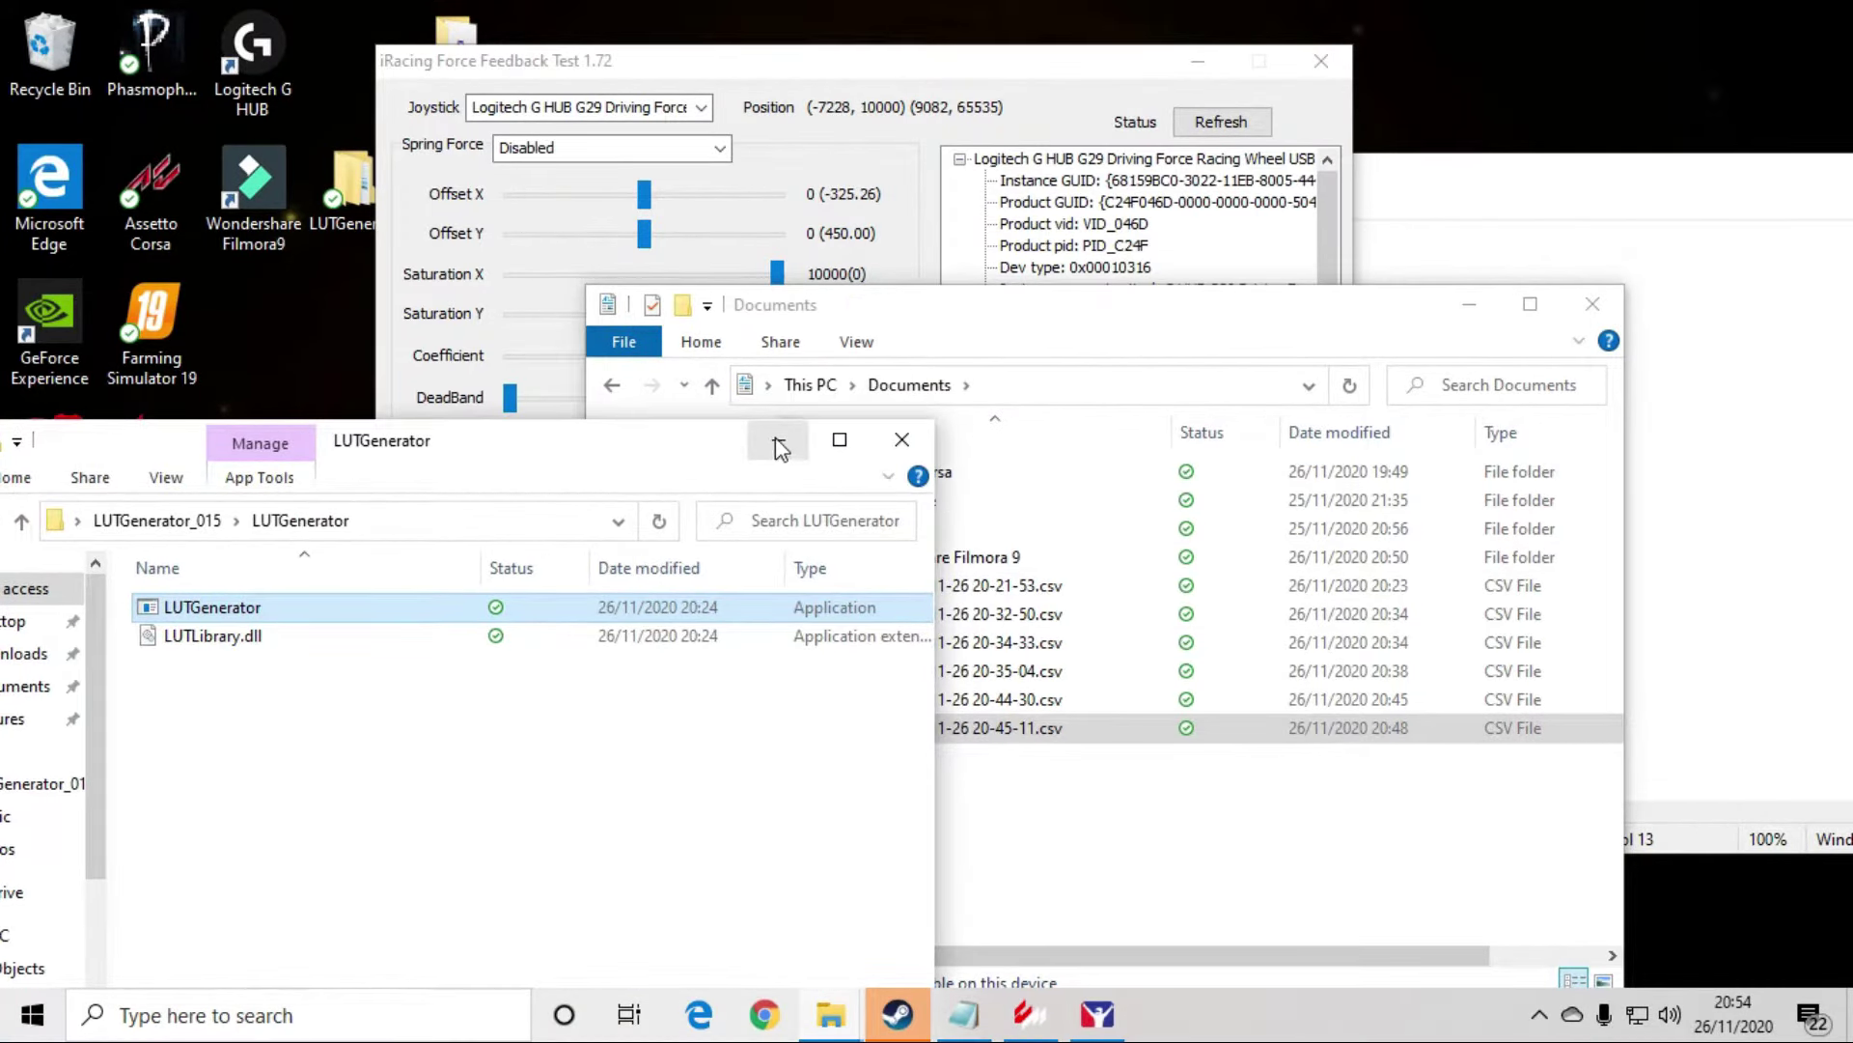
pyautogui.click(778, 446)
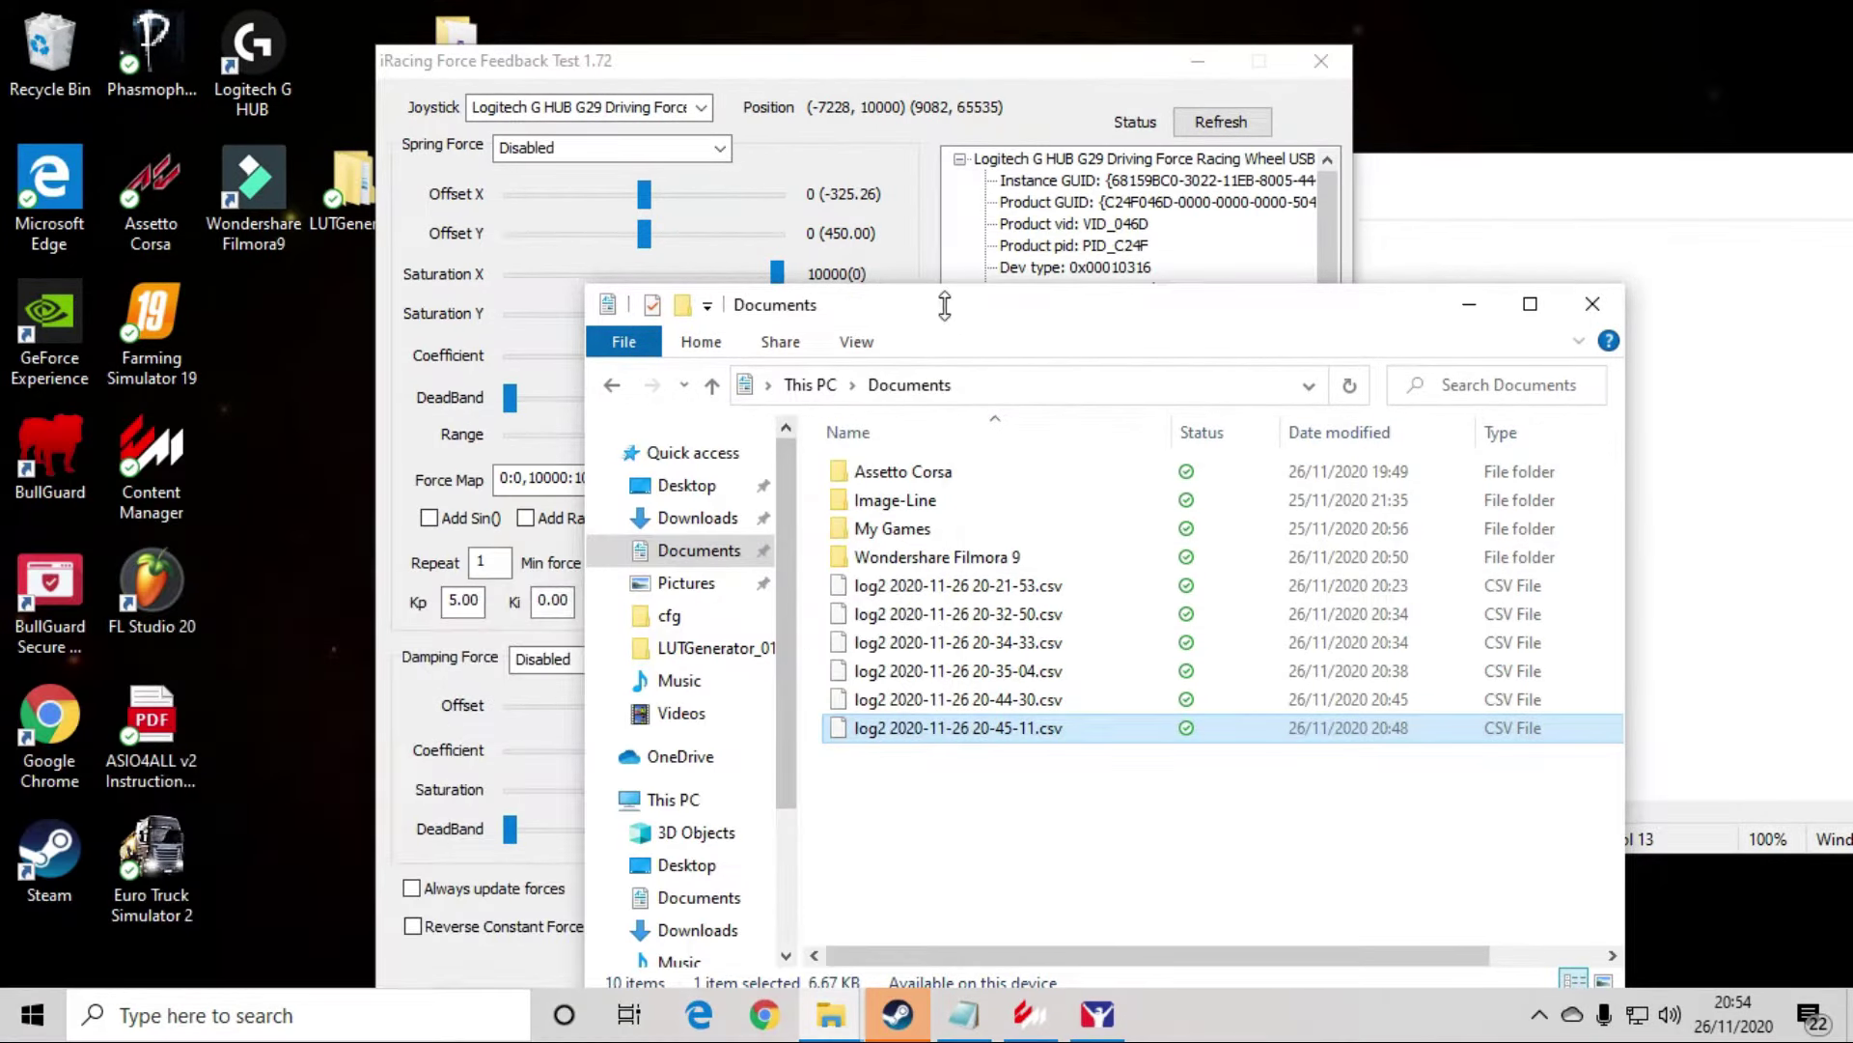
pyautogui.moveTo(945, 305); pyautogui.dragTo(871, 86)
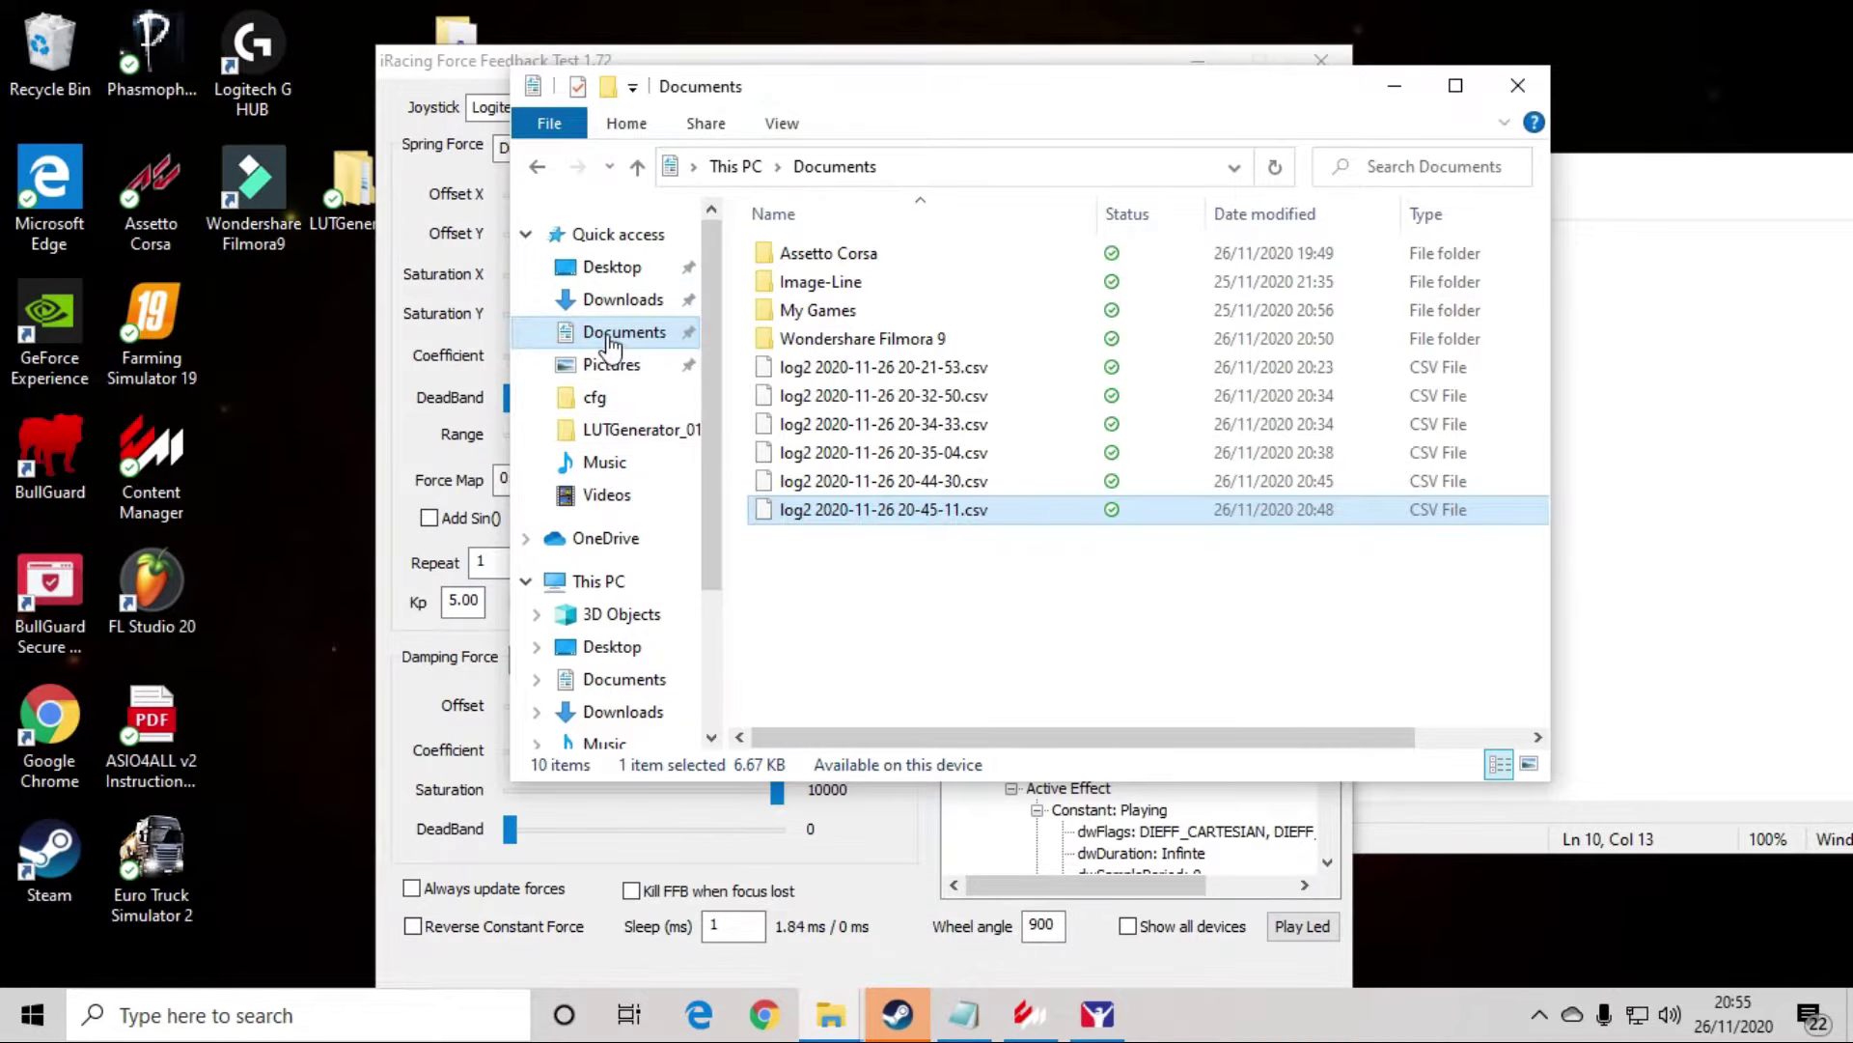
pyautogui.click(594, 397)
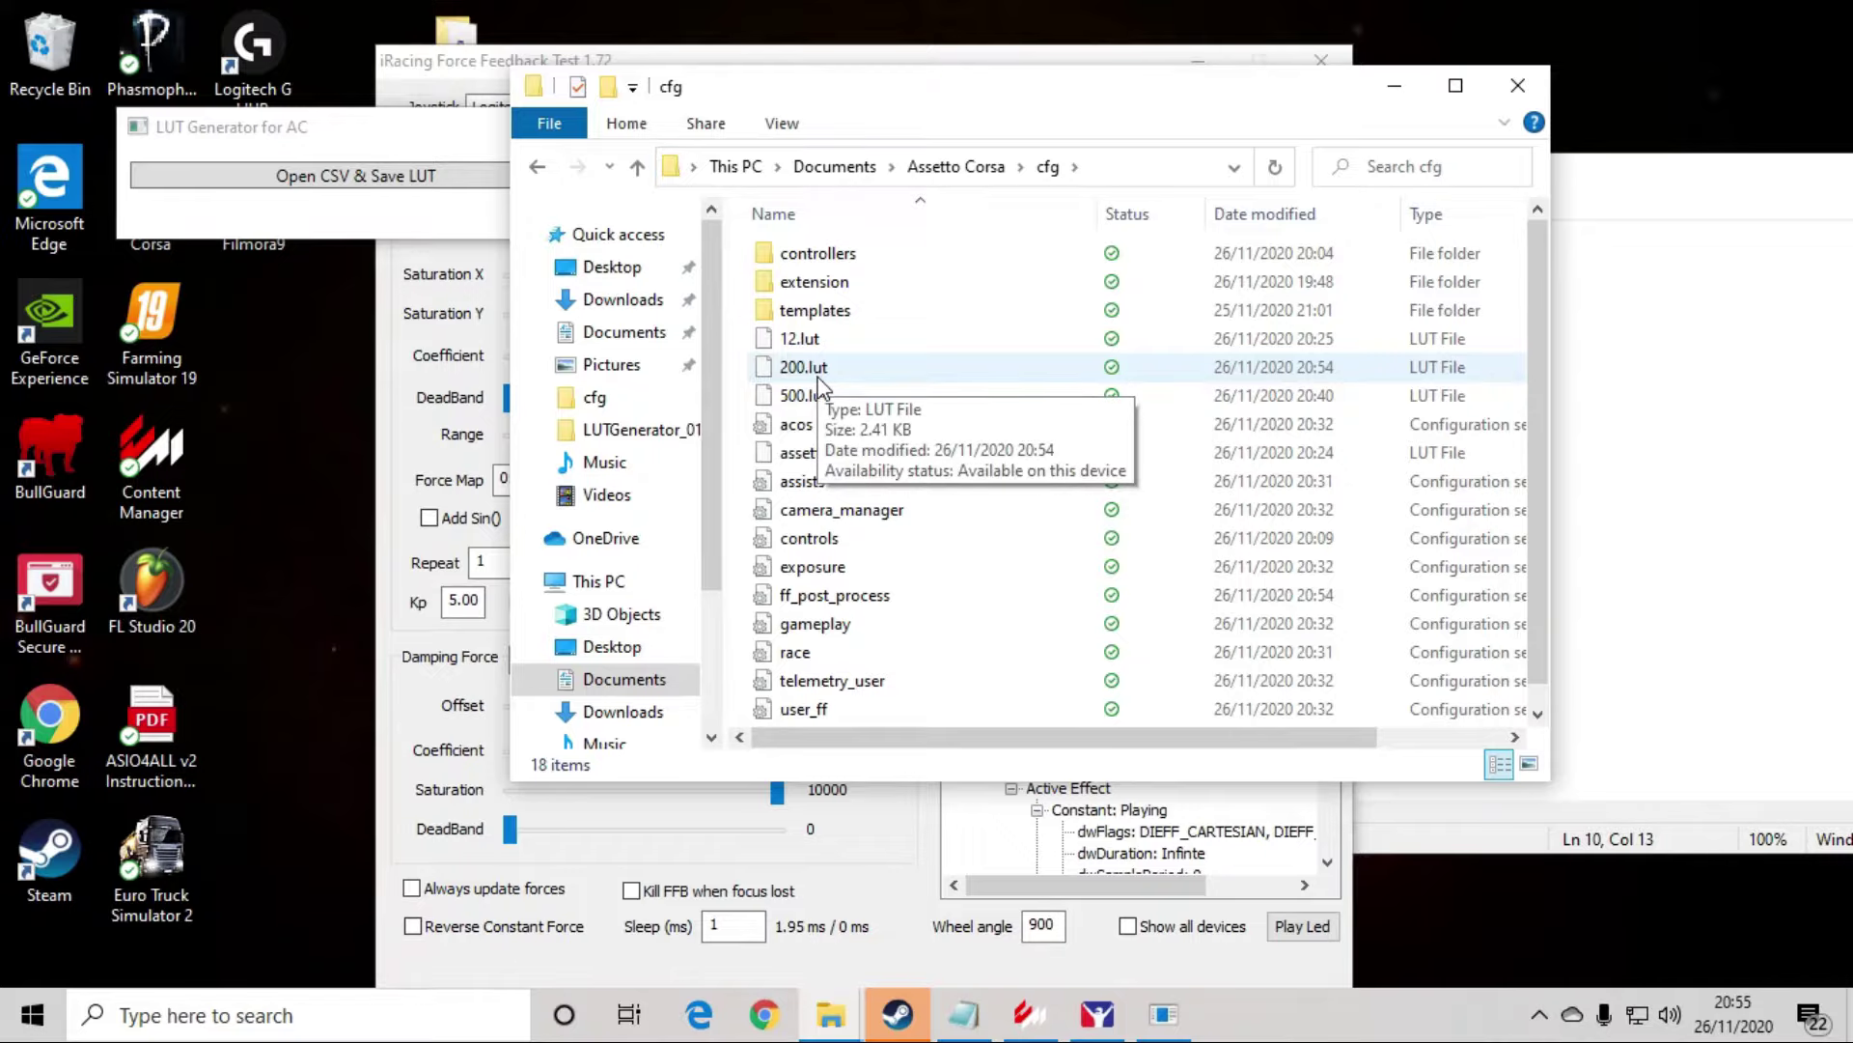
# - In ff_post_process, replace the CURVE= value 12.lut with 200.lut
pyautogui.doubleClick(838, 596)
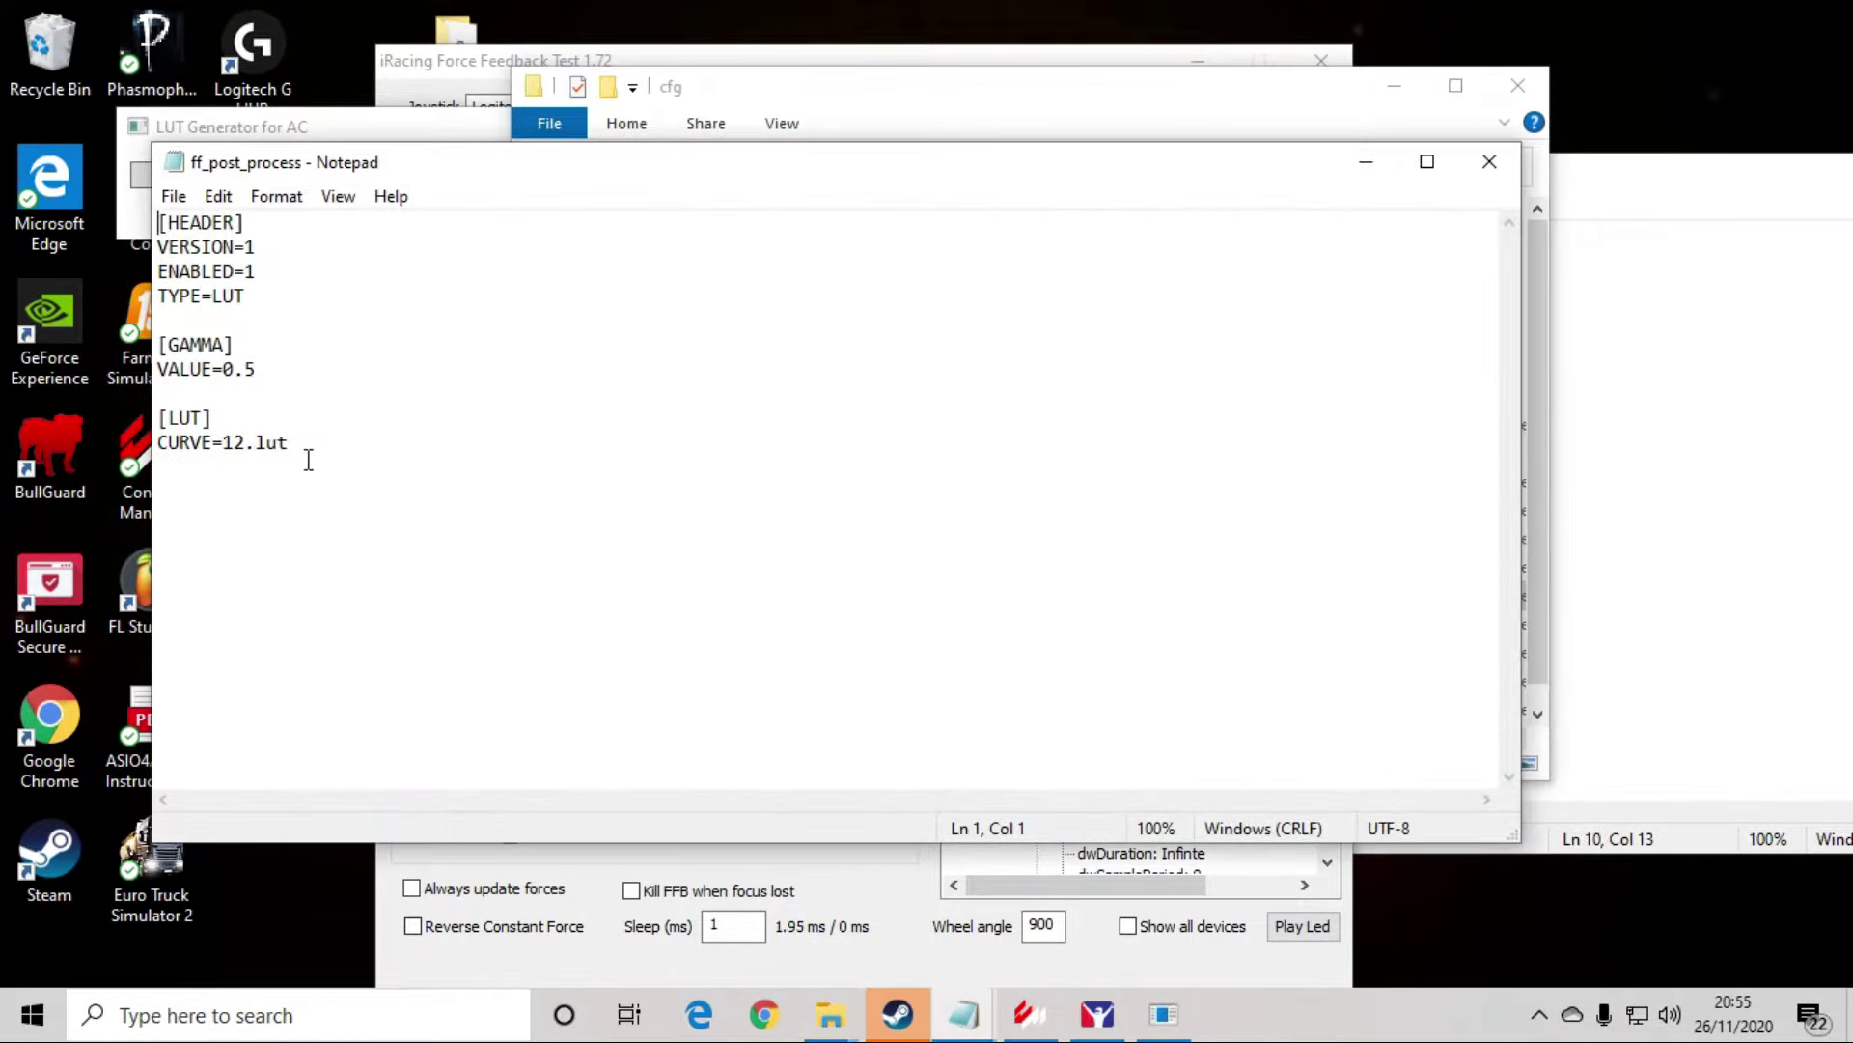
pyautogui.moveTo(292, 449); pyautogui.dragTo(225, 450)
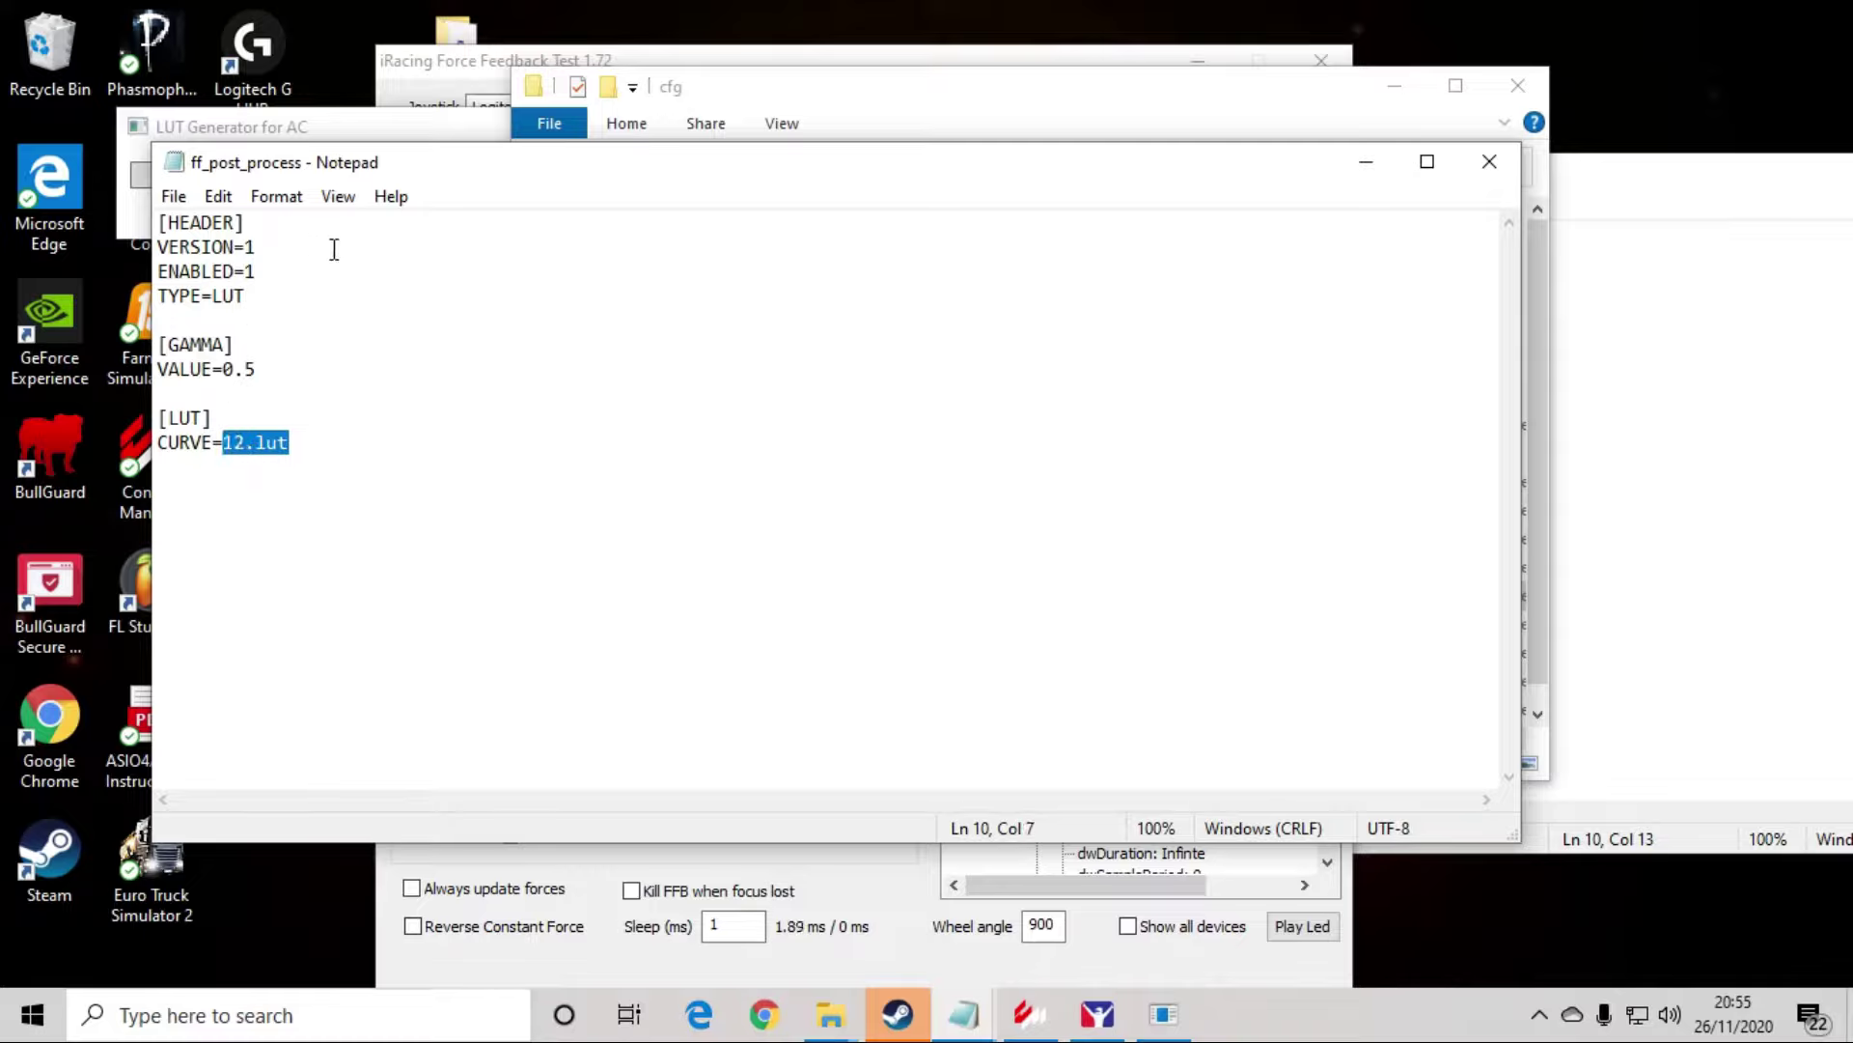
pyautogui.press('BackSpace')
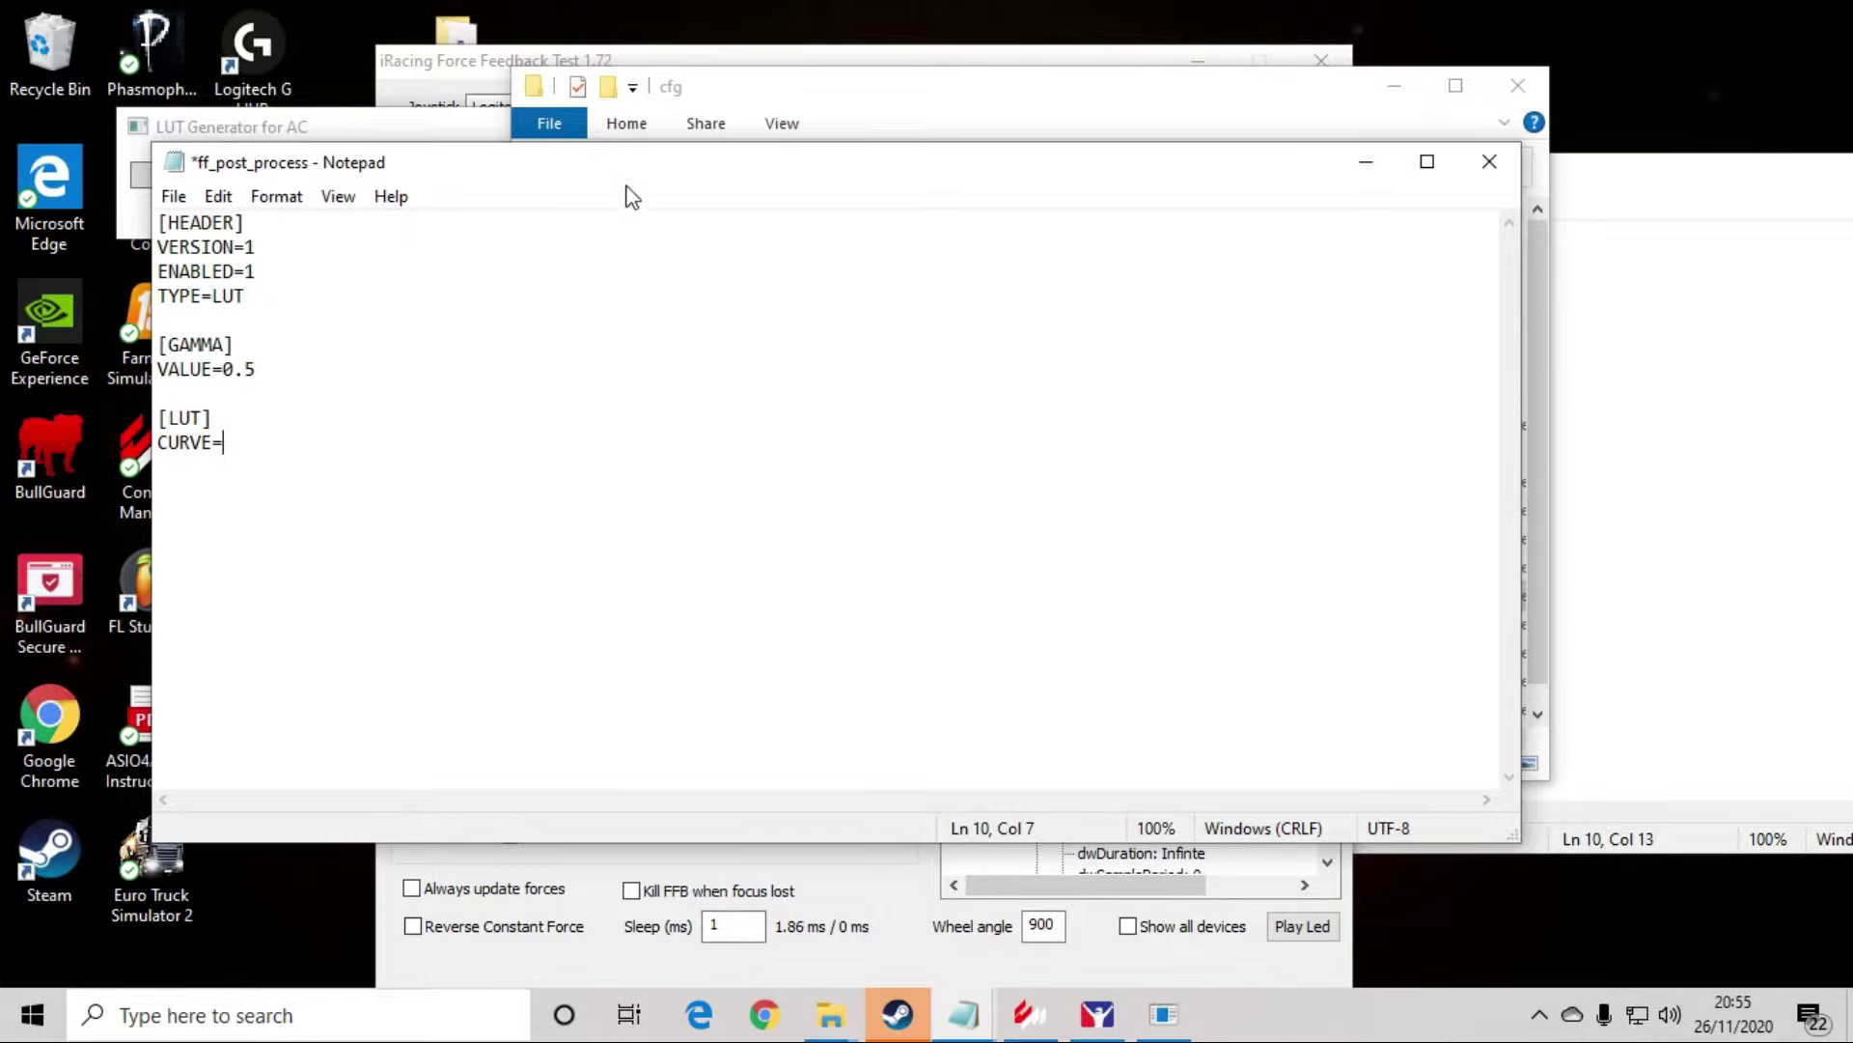
# - Save ff_post_process and minimize Notepad
pyautogui.moveTo(619, 162)
pyautogui.mouseDown()
pyautogui.moveTo(693, 273)
pyautogui.moveTo(816, 634)
pyautogui.moveTo(807, 473)
pyautogui.mouseUp()
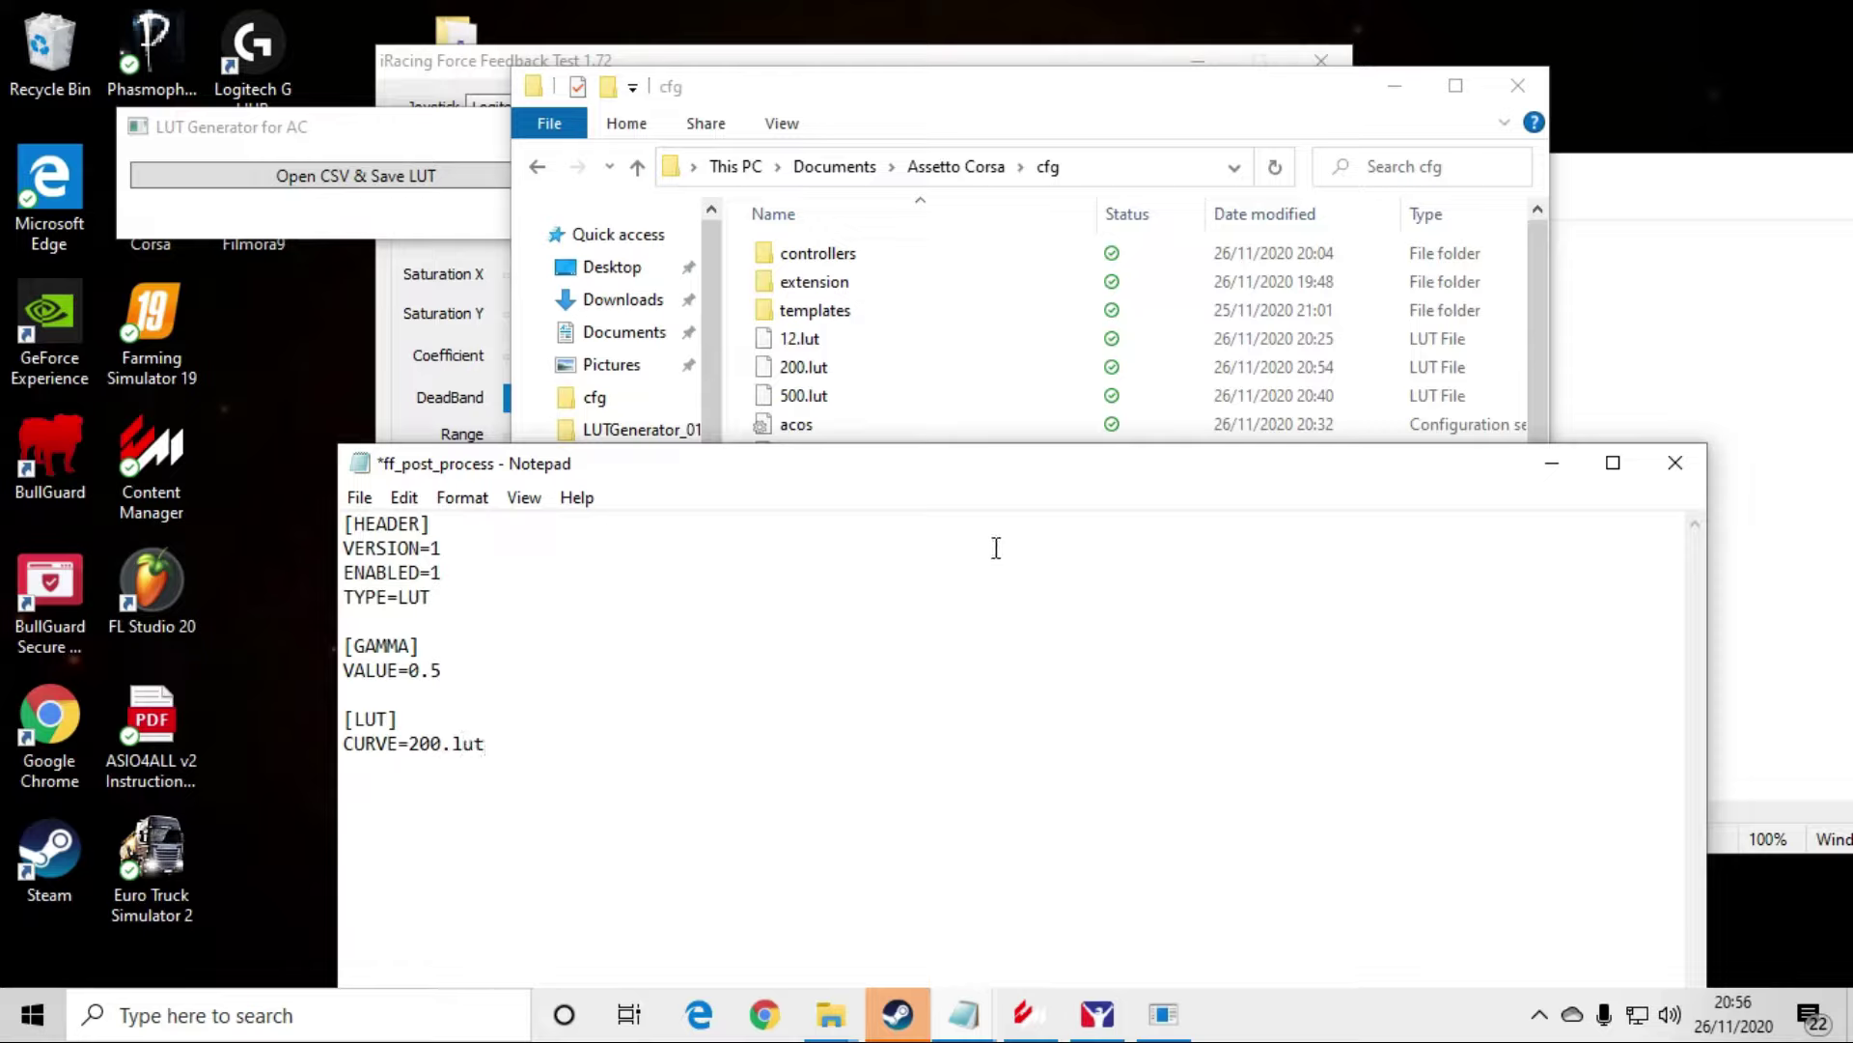
pyautogui.click(359, 497)
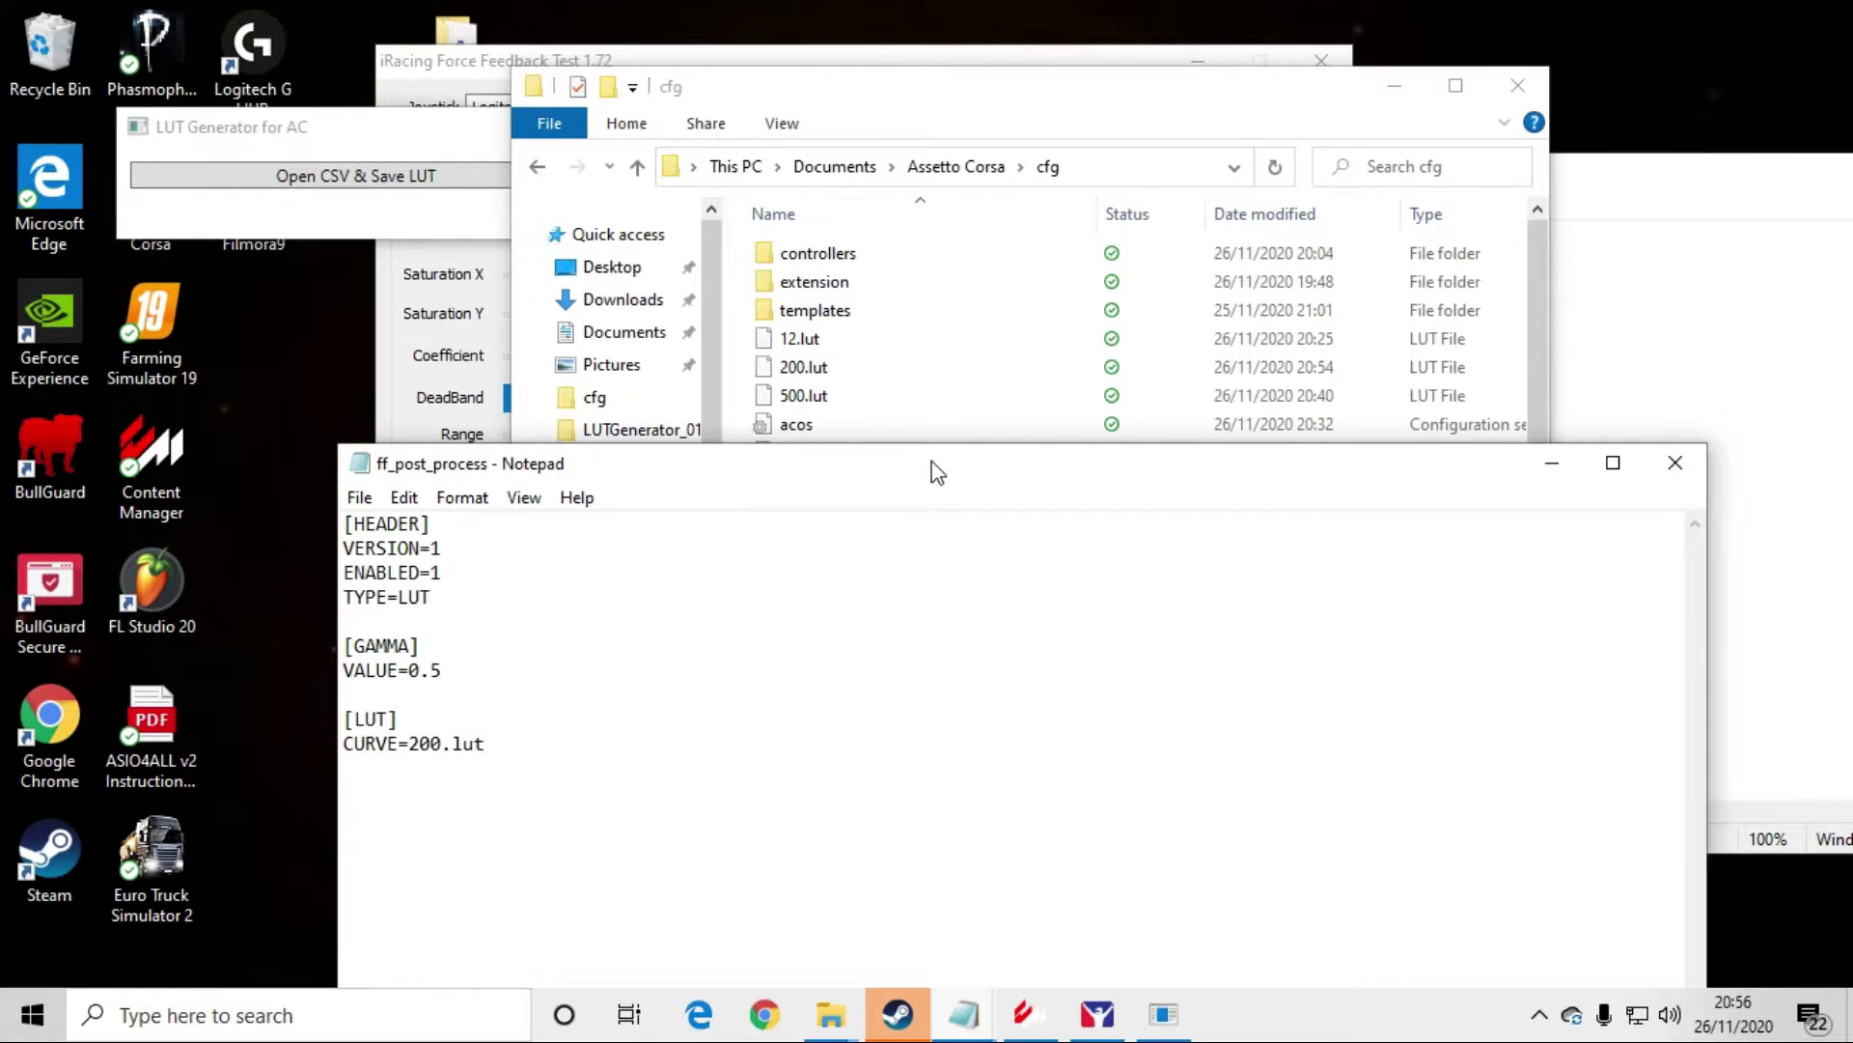
pyautogui.moveTo(932, 469)
pyautogui.mouseDown()
pyautogui.moveTo(537, 392)
pyautogui.moveTo(780, 249)
pyautogui.mouseUp()
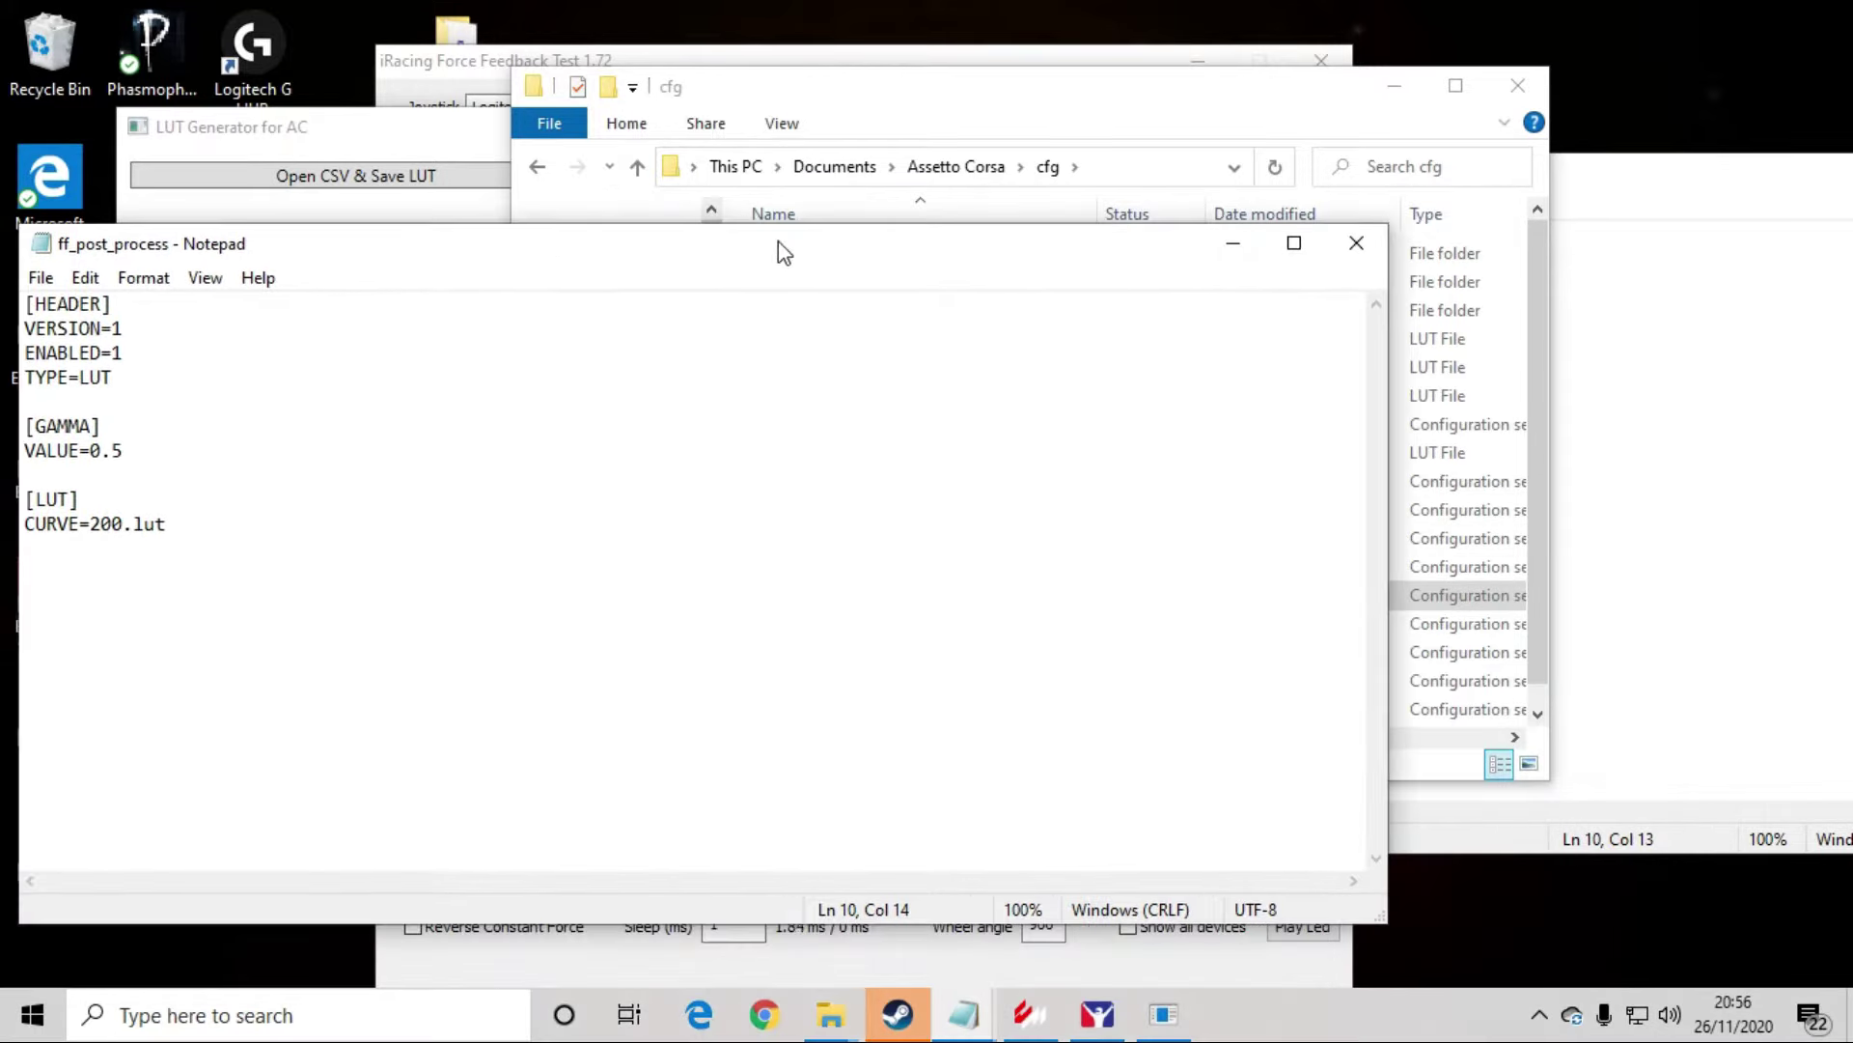
pyautogui.click(1233, 248)
pyautogui.moveTo(1218, 83); pyautogui.dragTo(1252, 147)
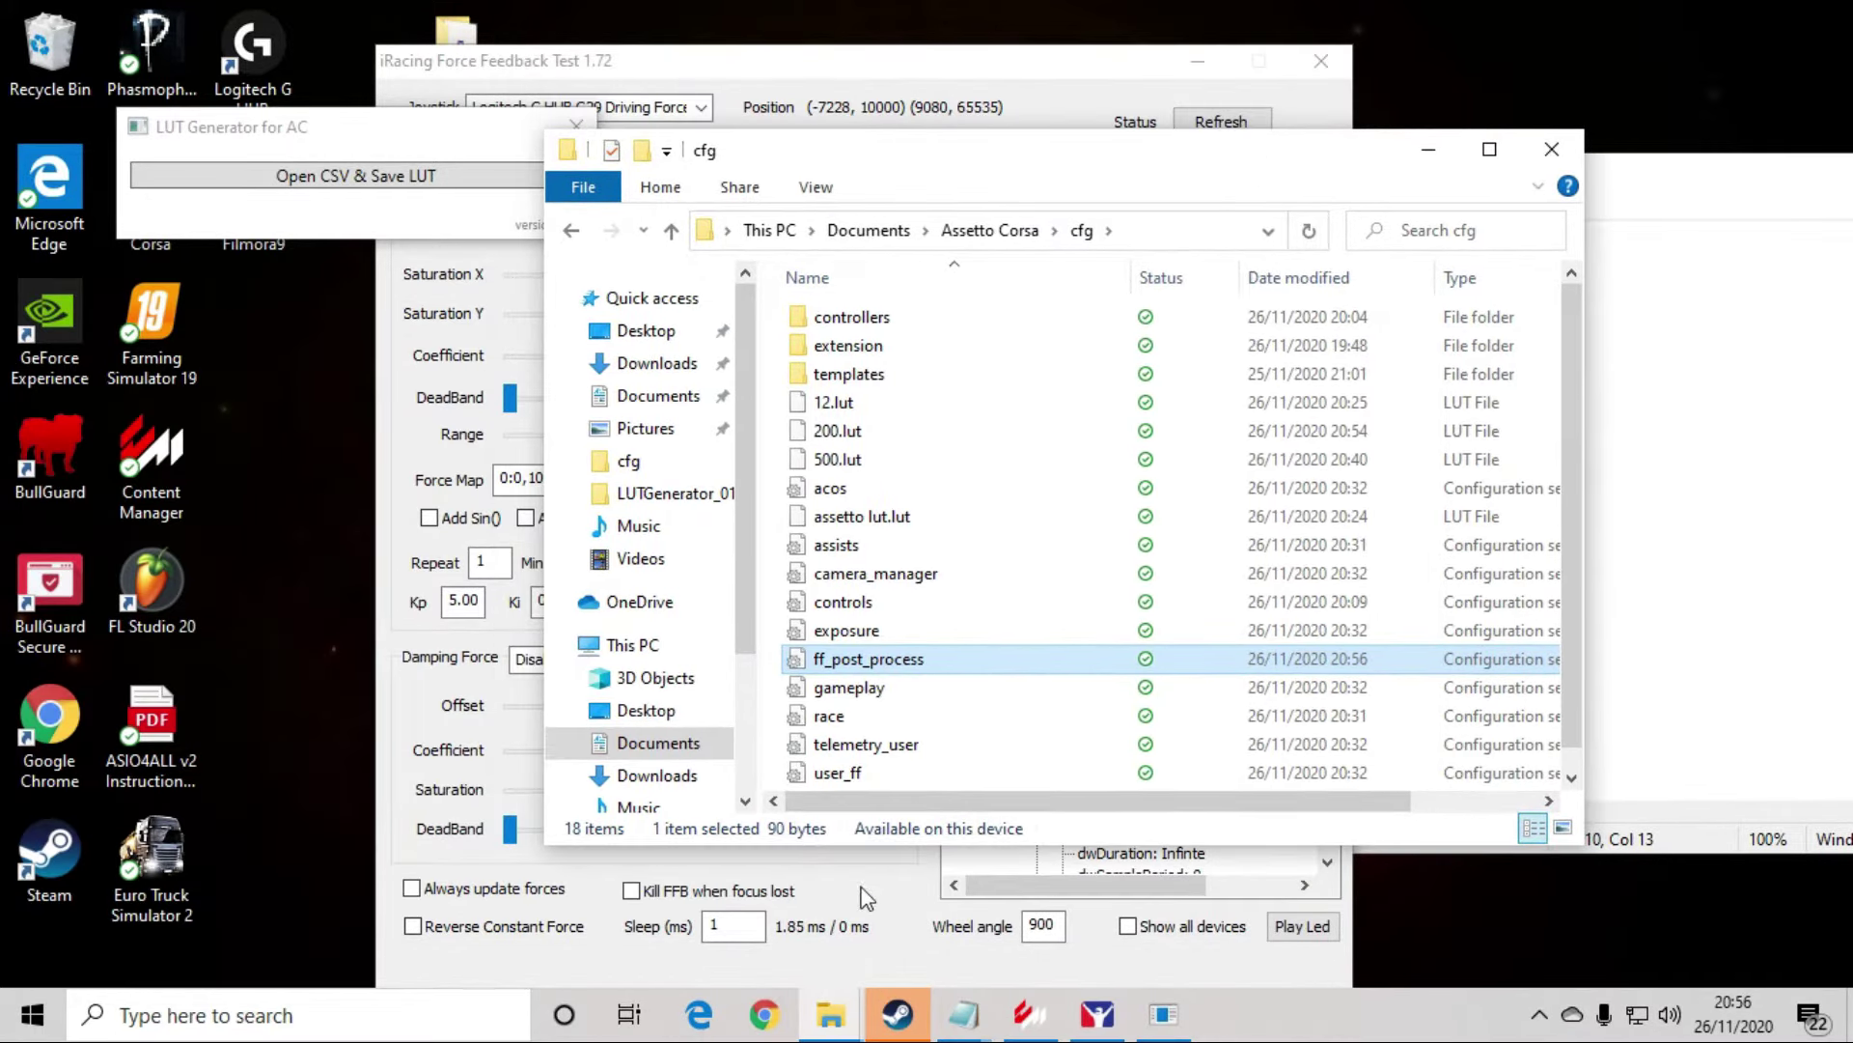
# - On Content Manager's Drive page, choose the Clutch Gang Street S14 Missle as the car
pyautogui.click(1043, 1012)
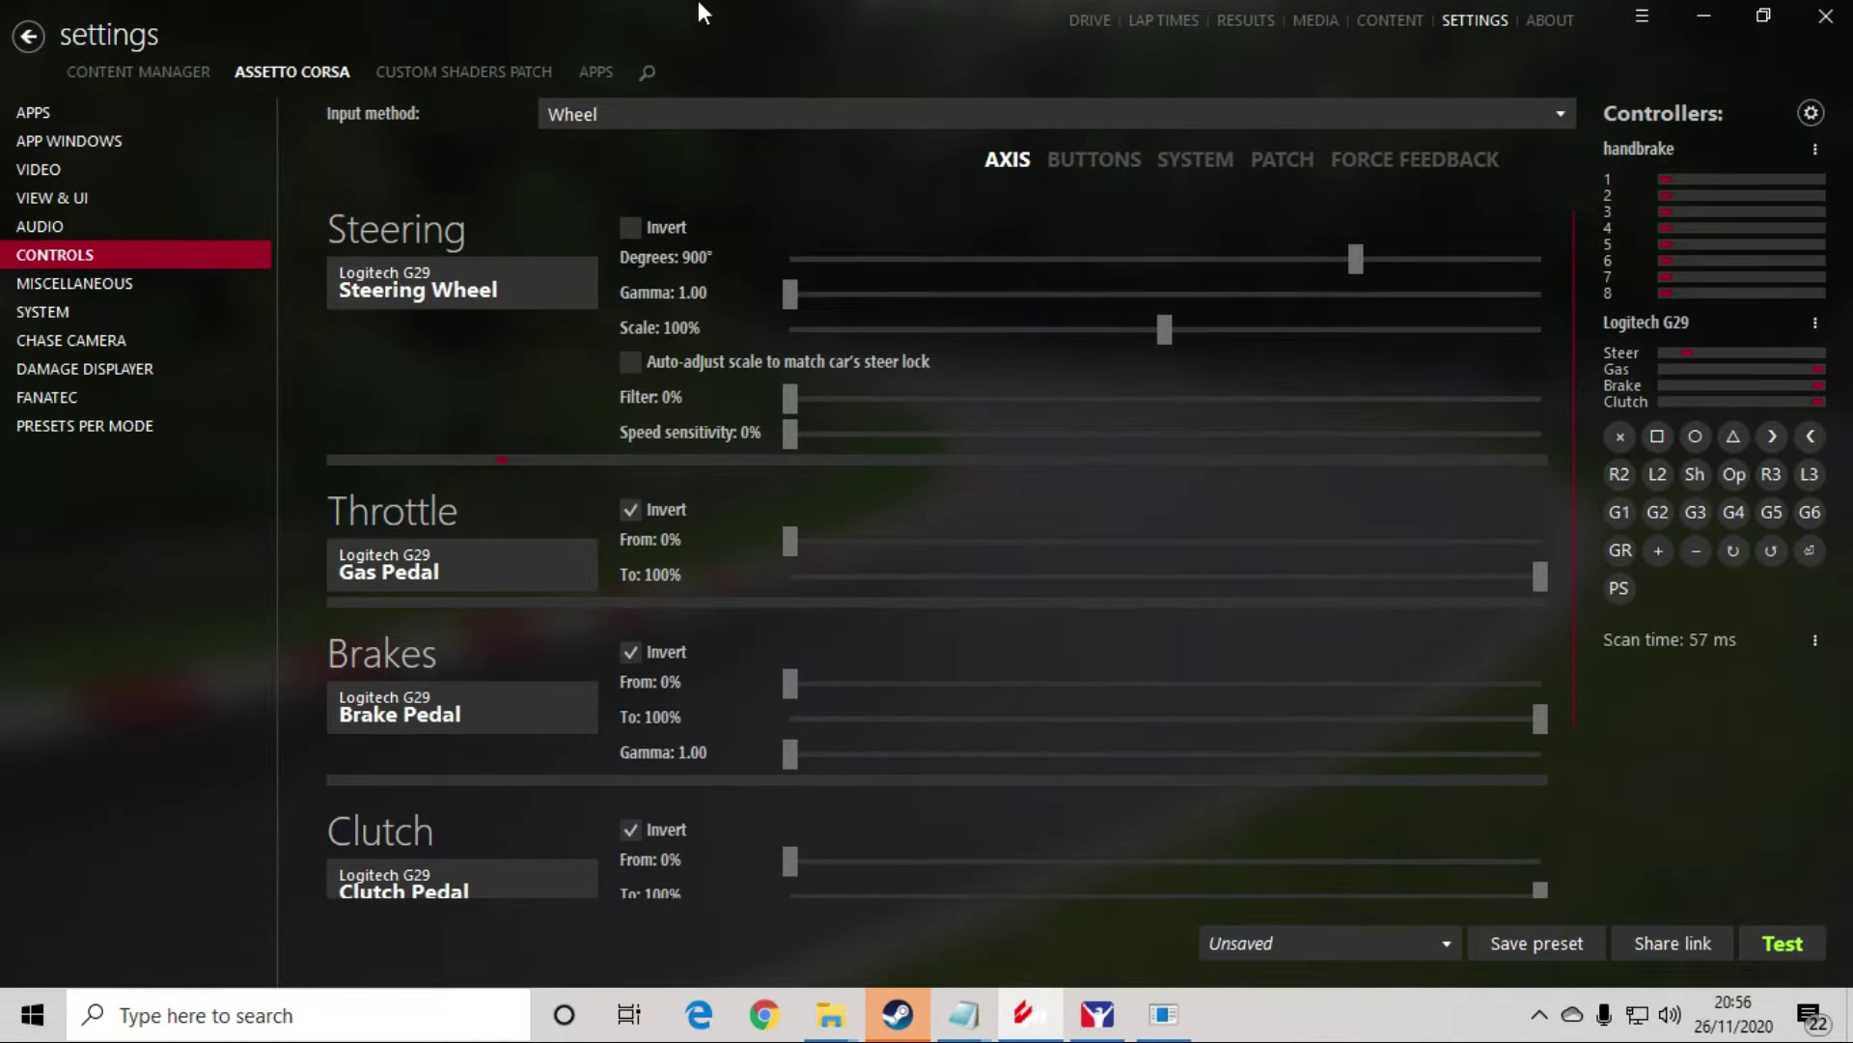
pyautogui.click(1089, 20)
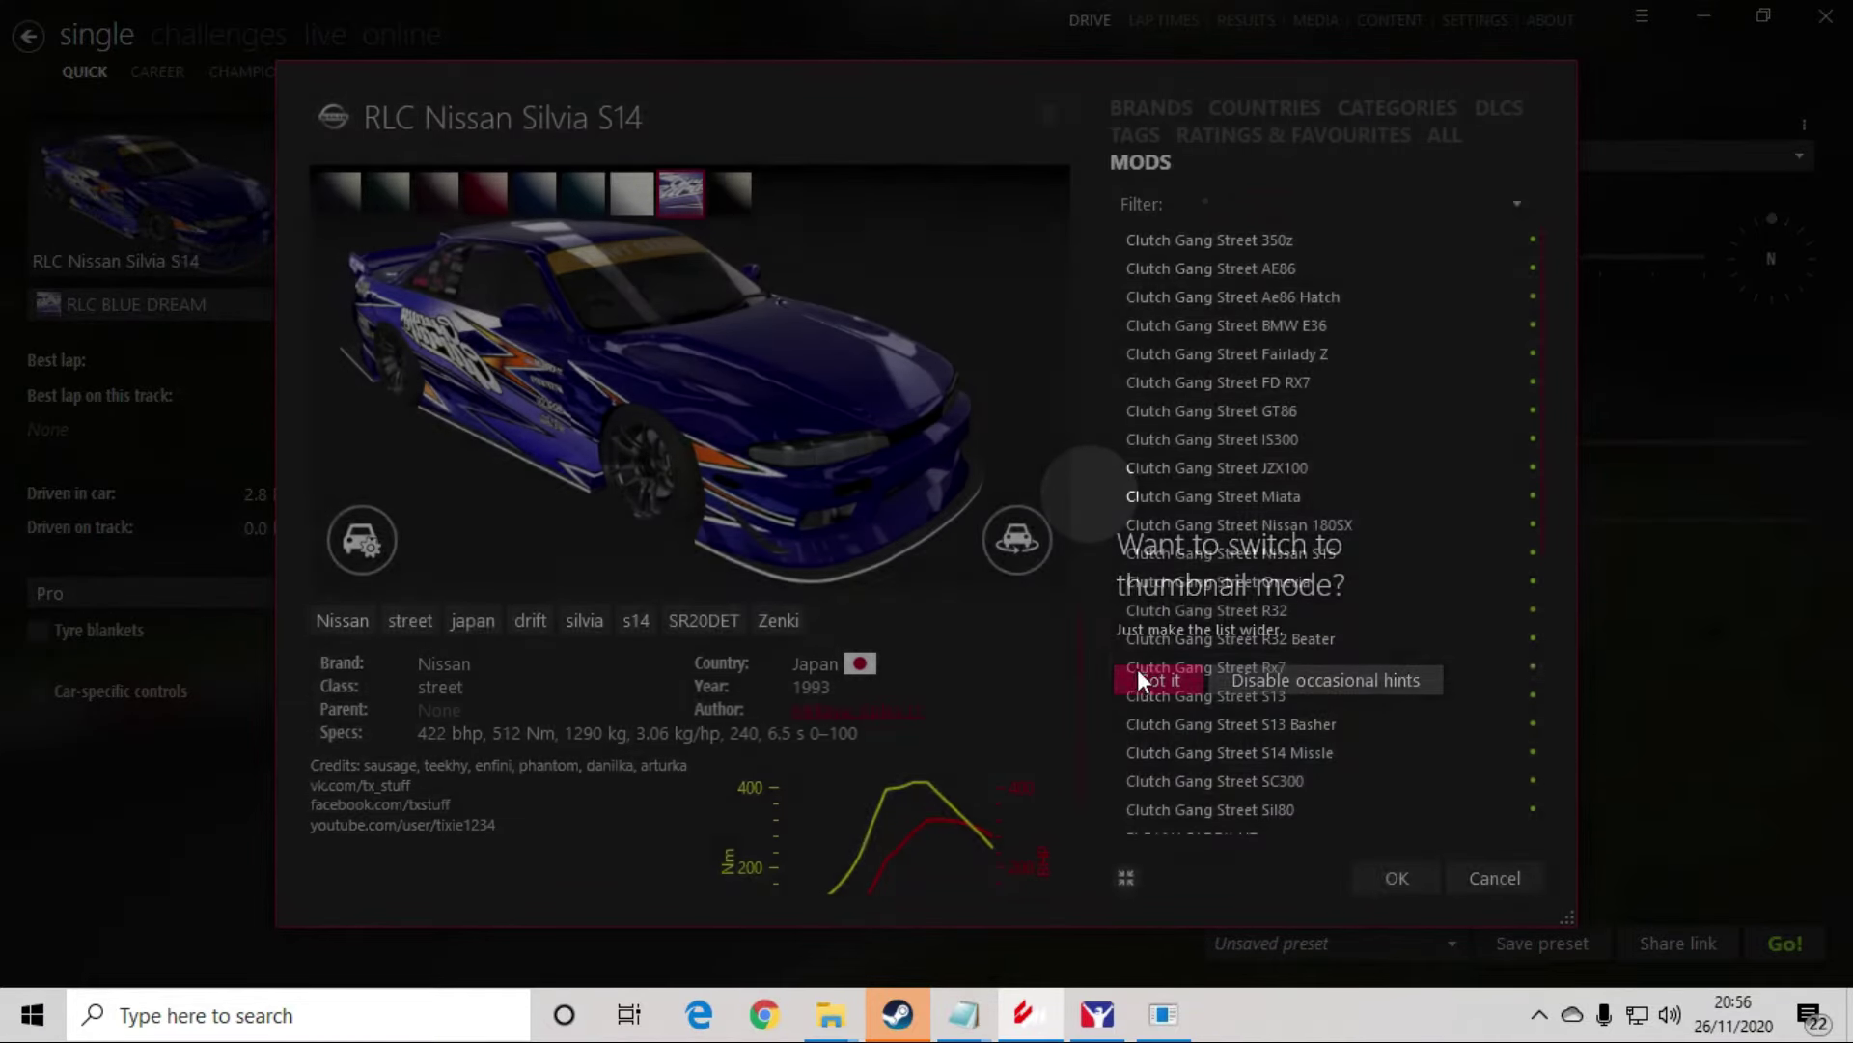
pyautogui.click(1139, 673)
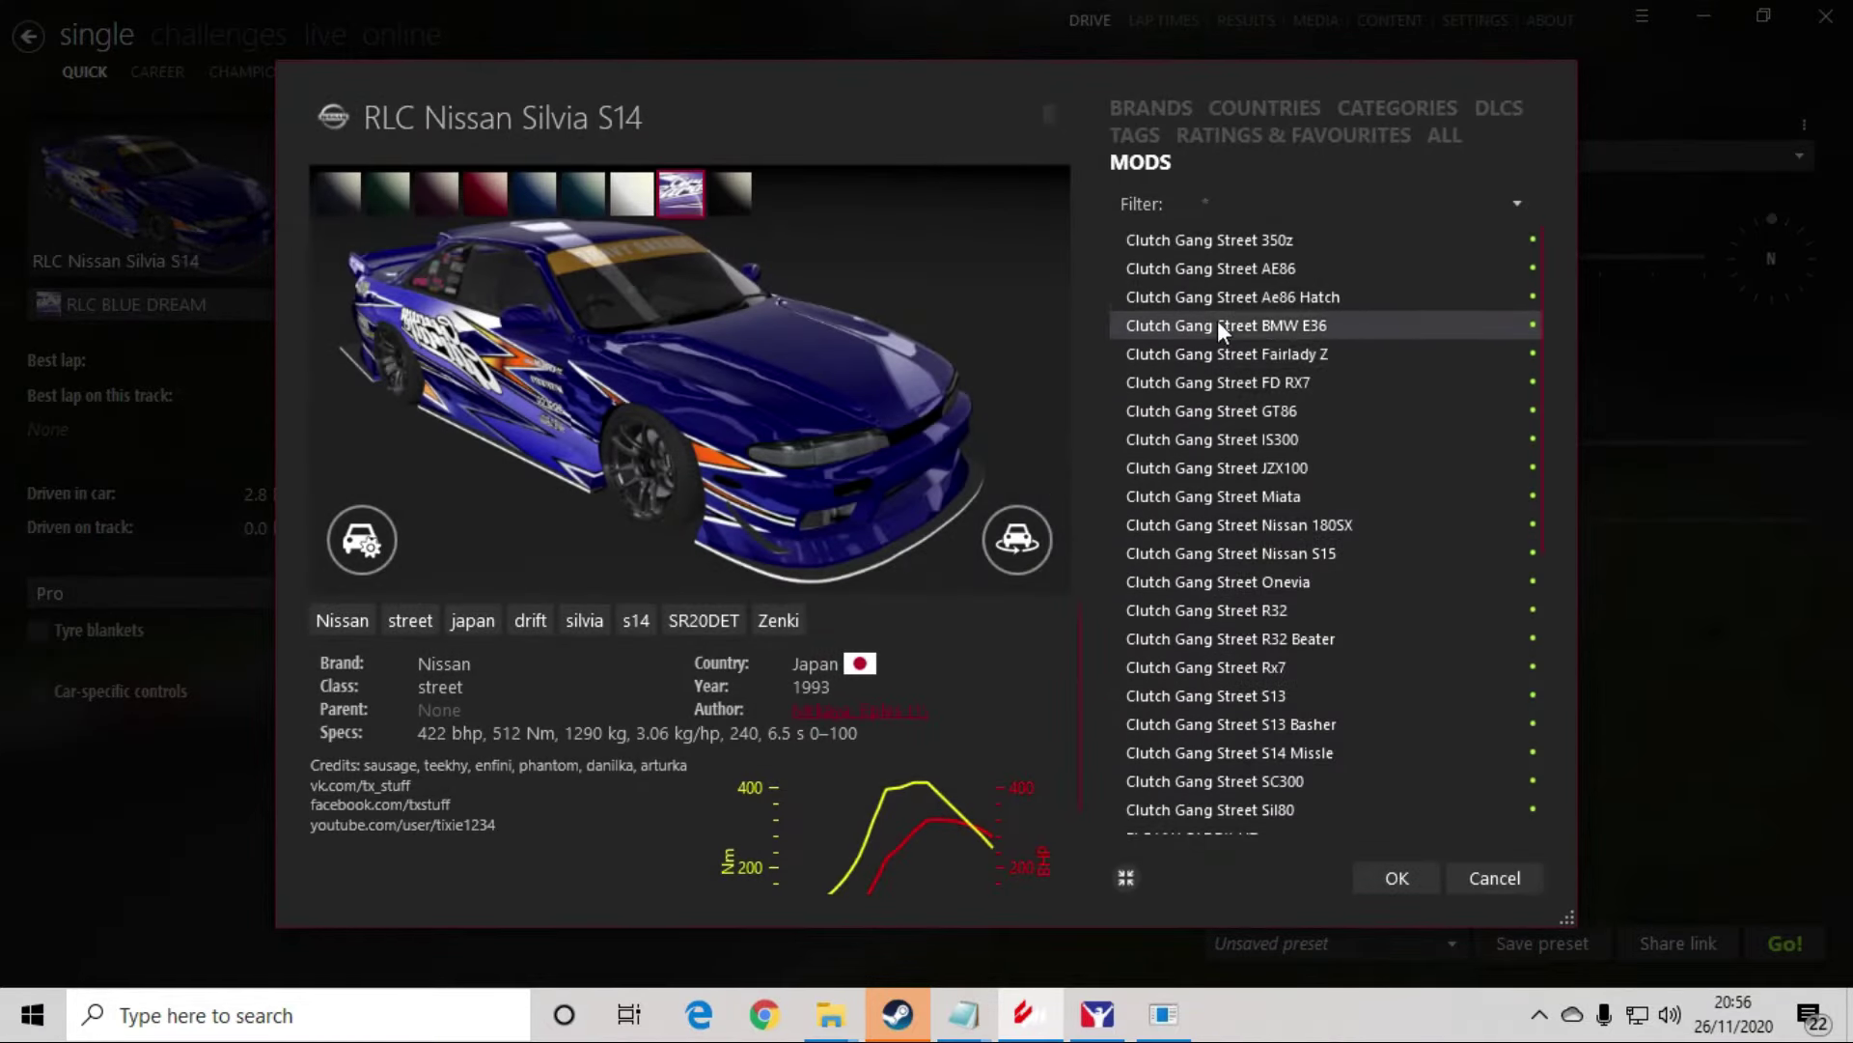
pyautogui.click(1226, 267)
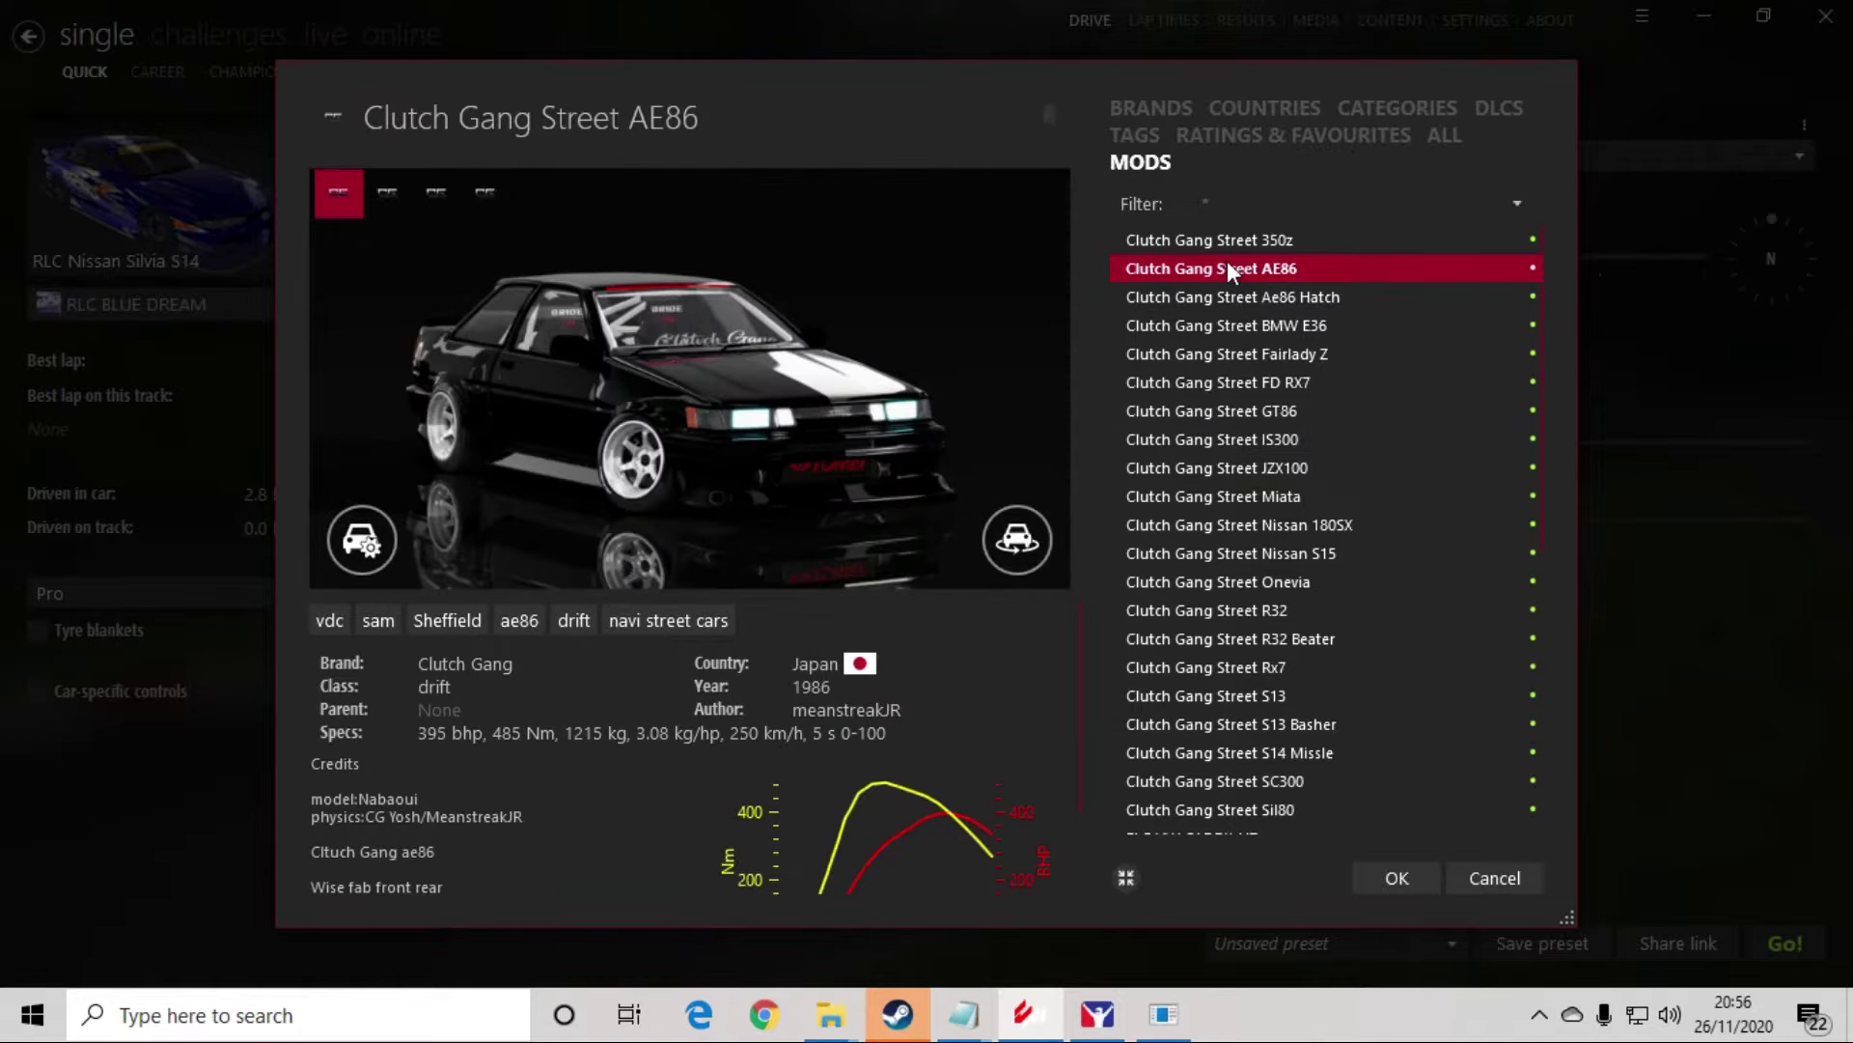
pyautogui.scroll(-2, 1226, 405)
pyautogui.click(1231, 563)
pyautogui.click(1244, 618)
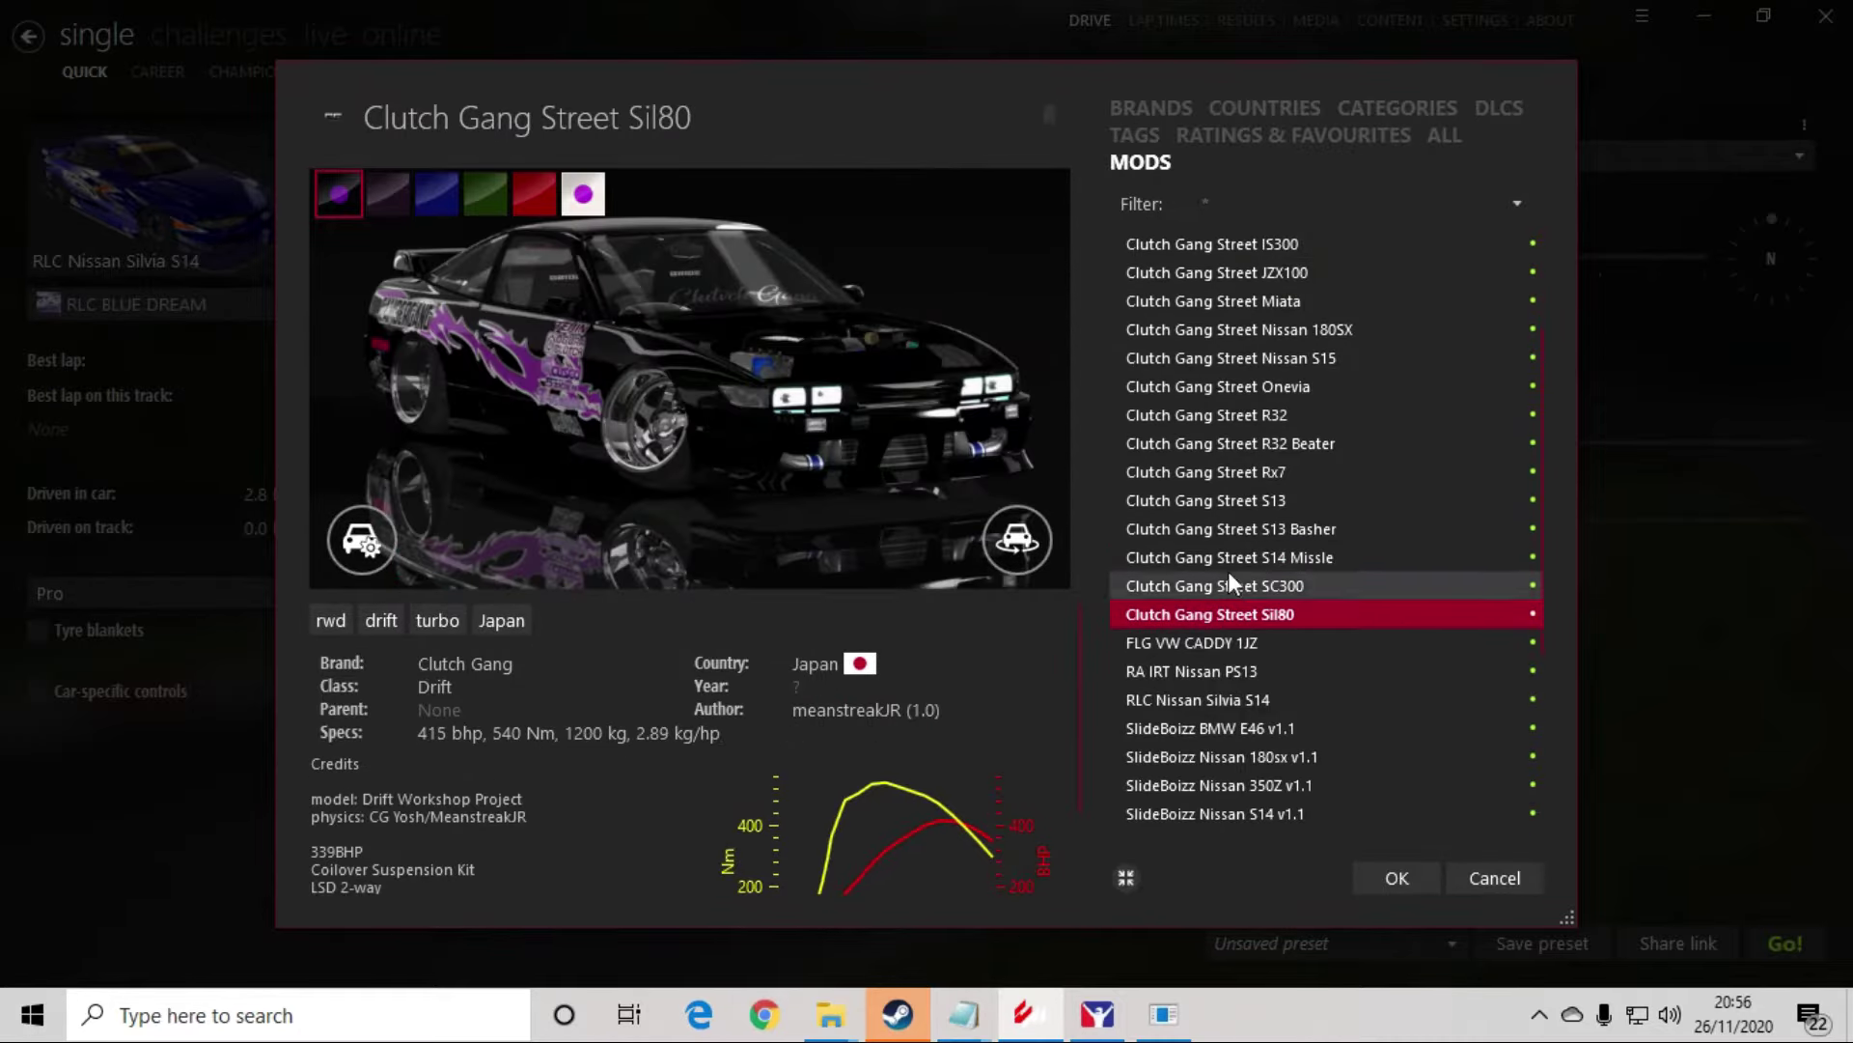
pyautogui.click(1237, 556)
pyautogui.click(1405, 886)
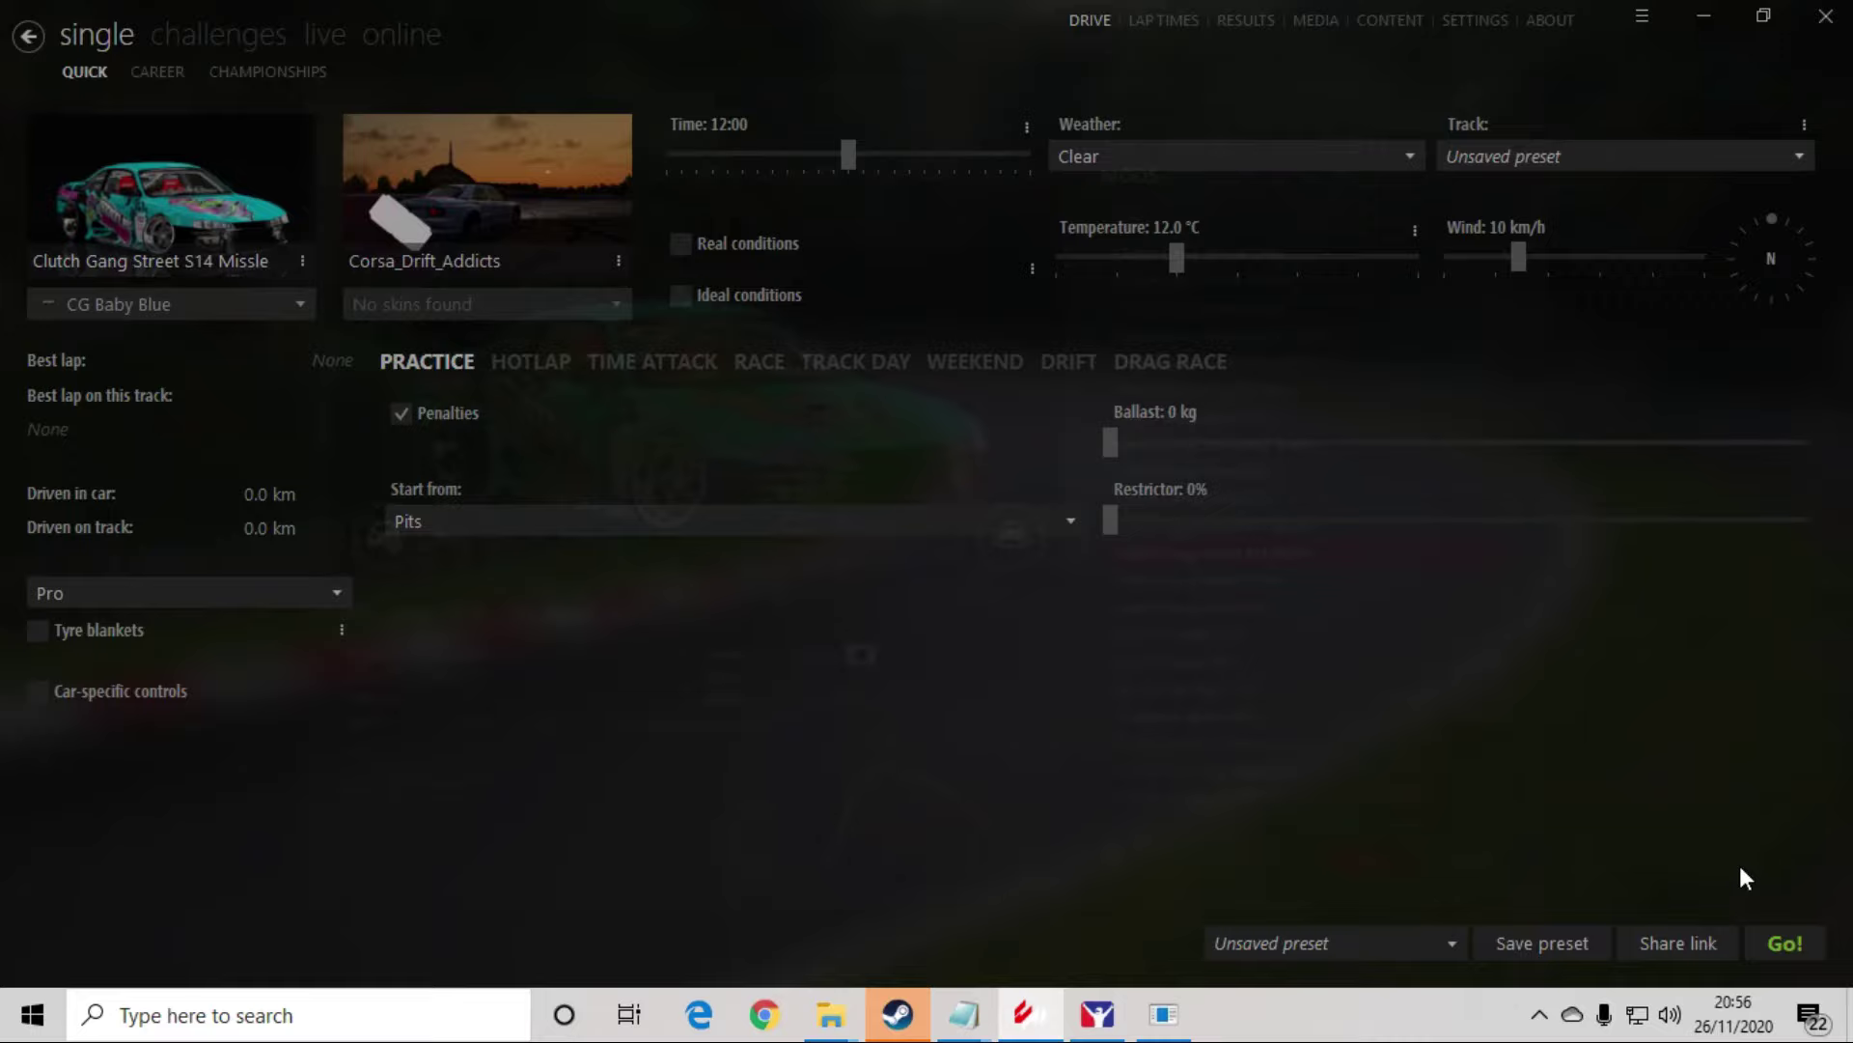
# - Start the Corsa_Drift_Addicts practice and drive the S14 forward, turning left
pyautogui.click(1759, 942)
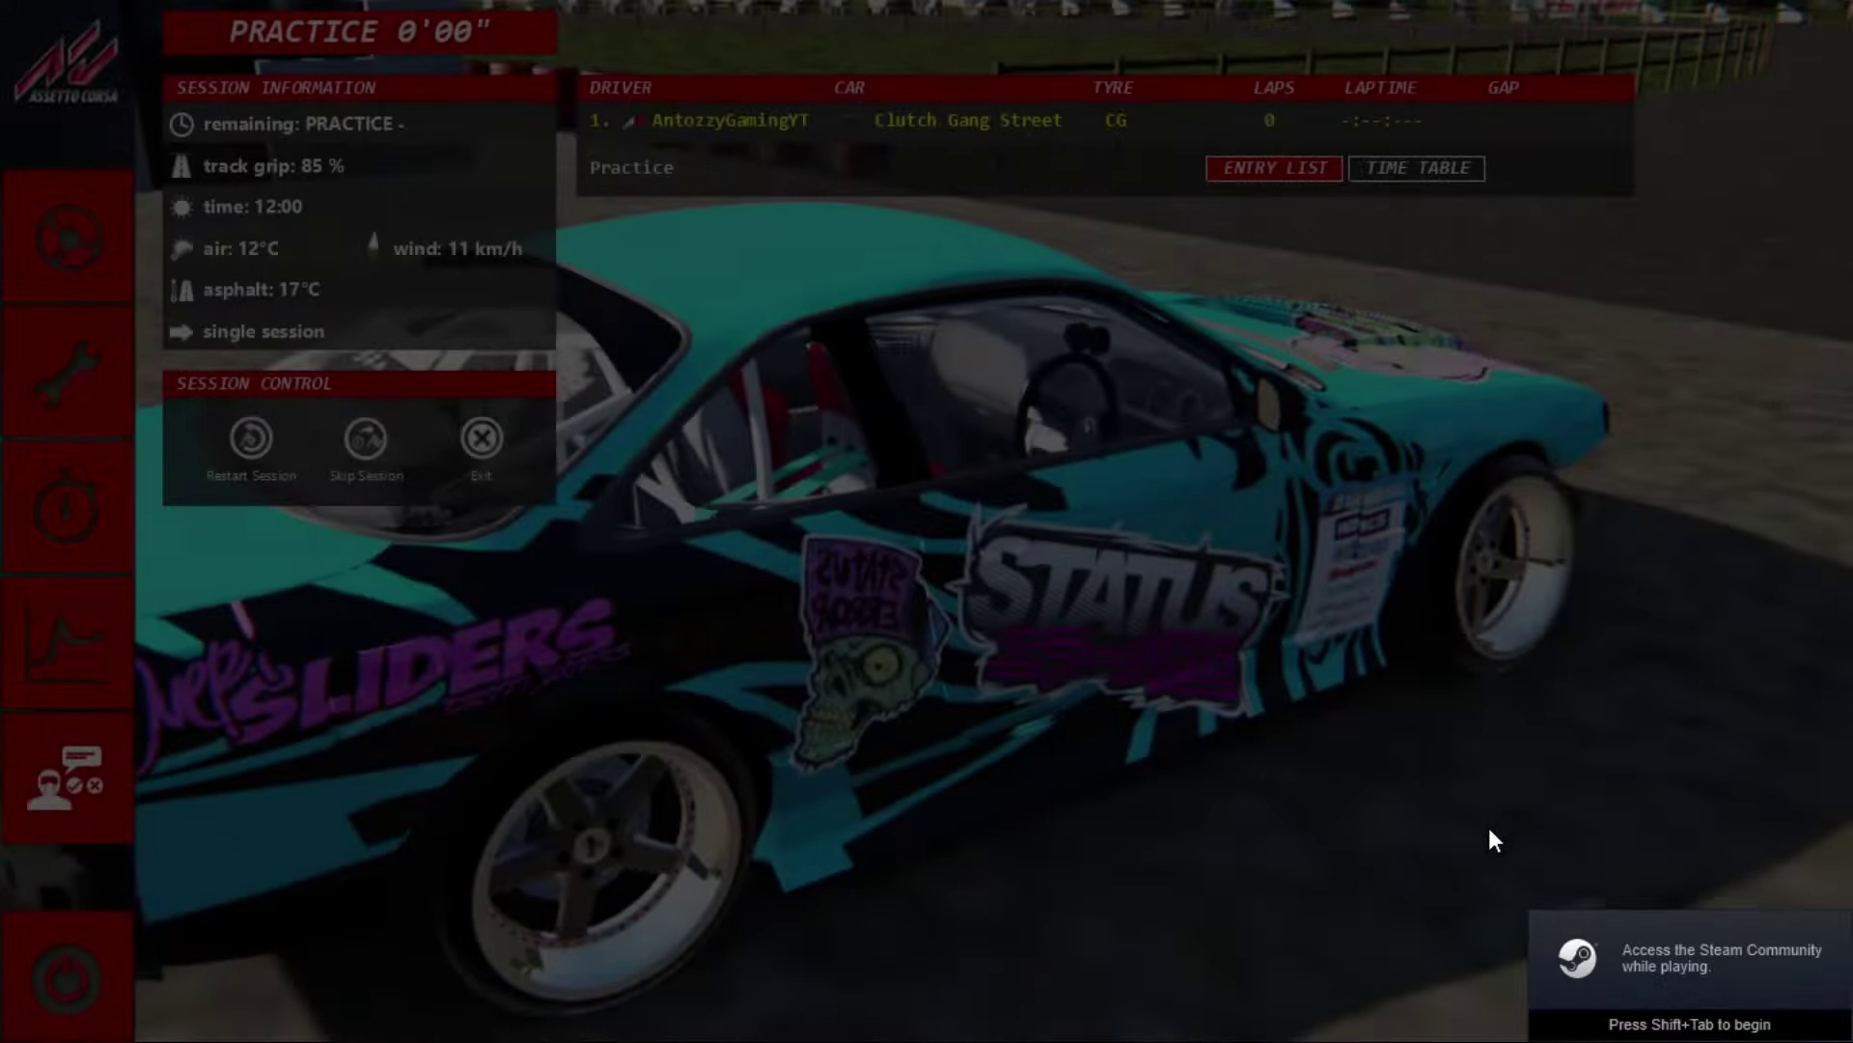
pyautogui.click(85, 253)
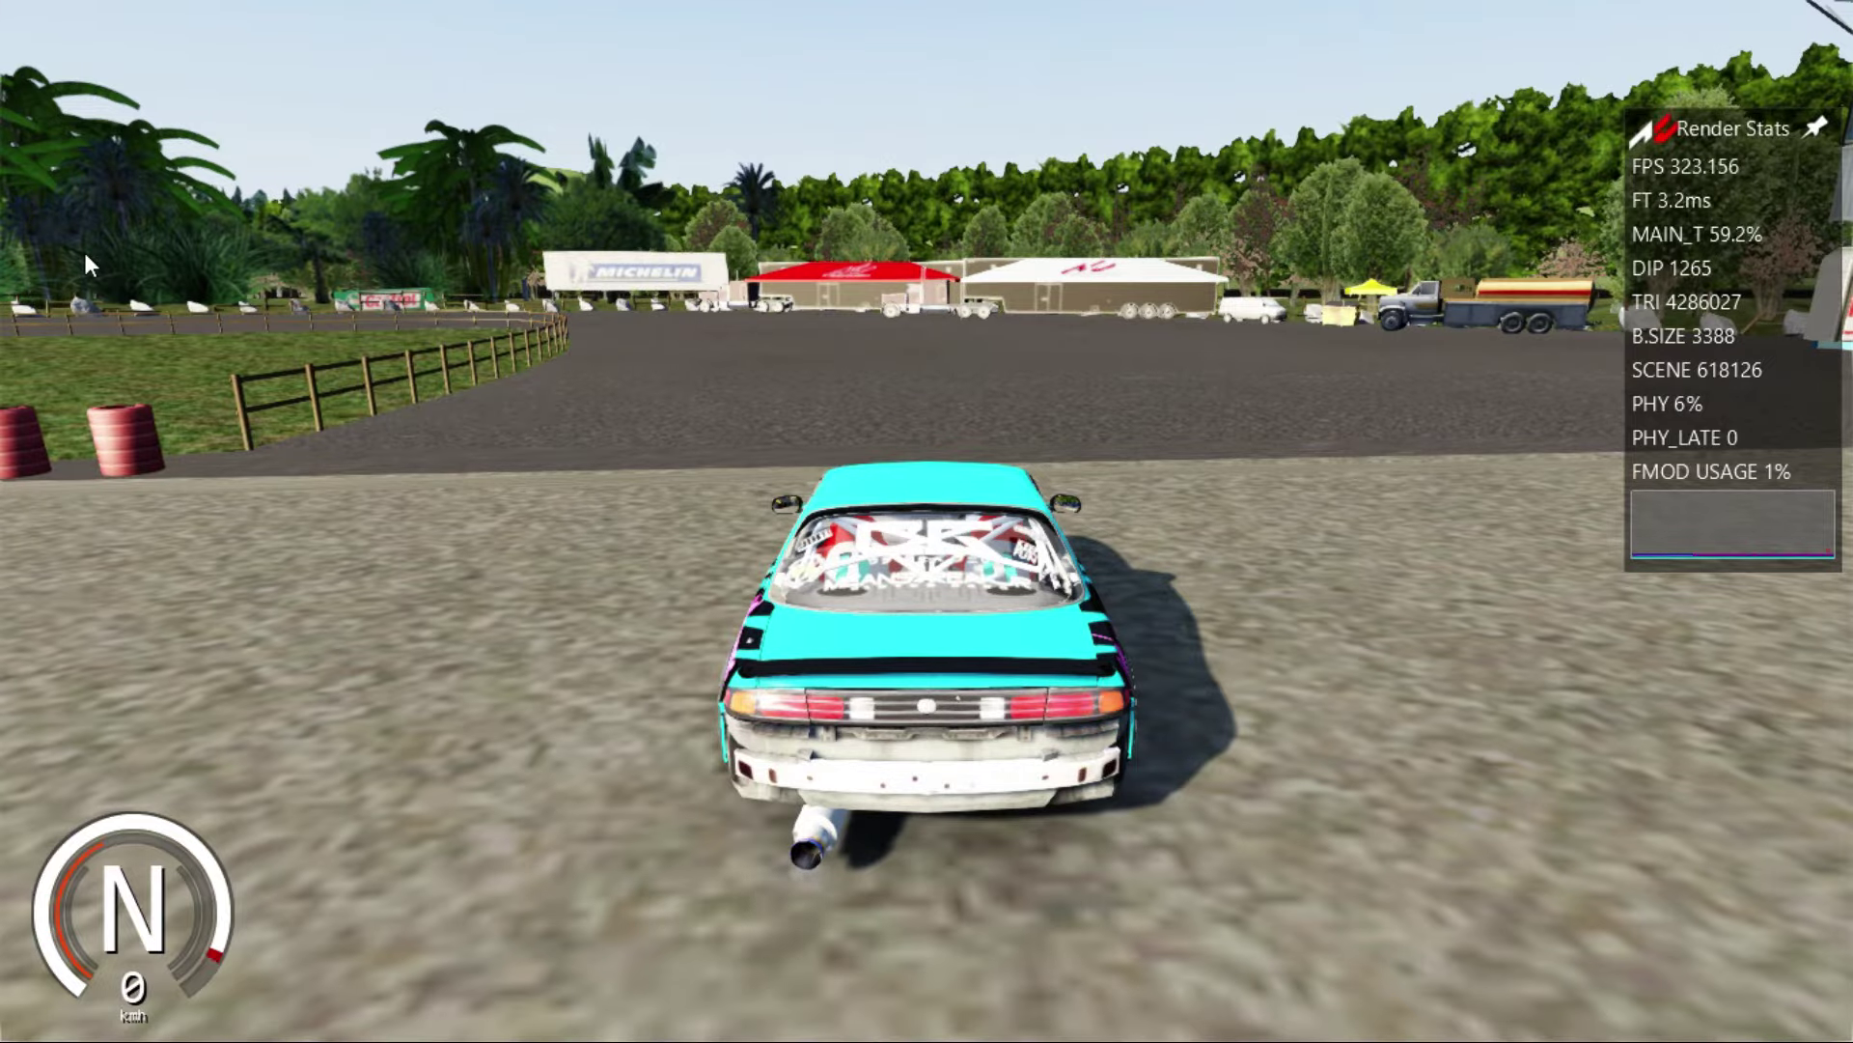
pyautogui.press('Up')
pyautogui.press('Left')
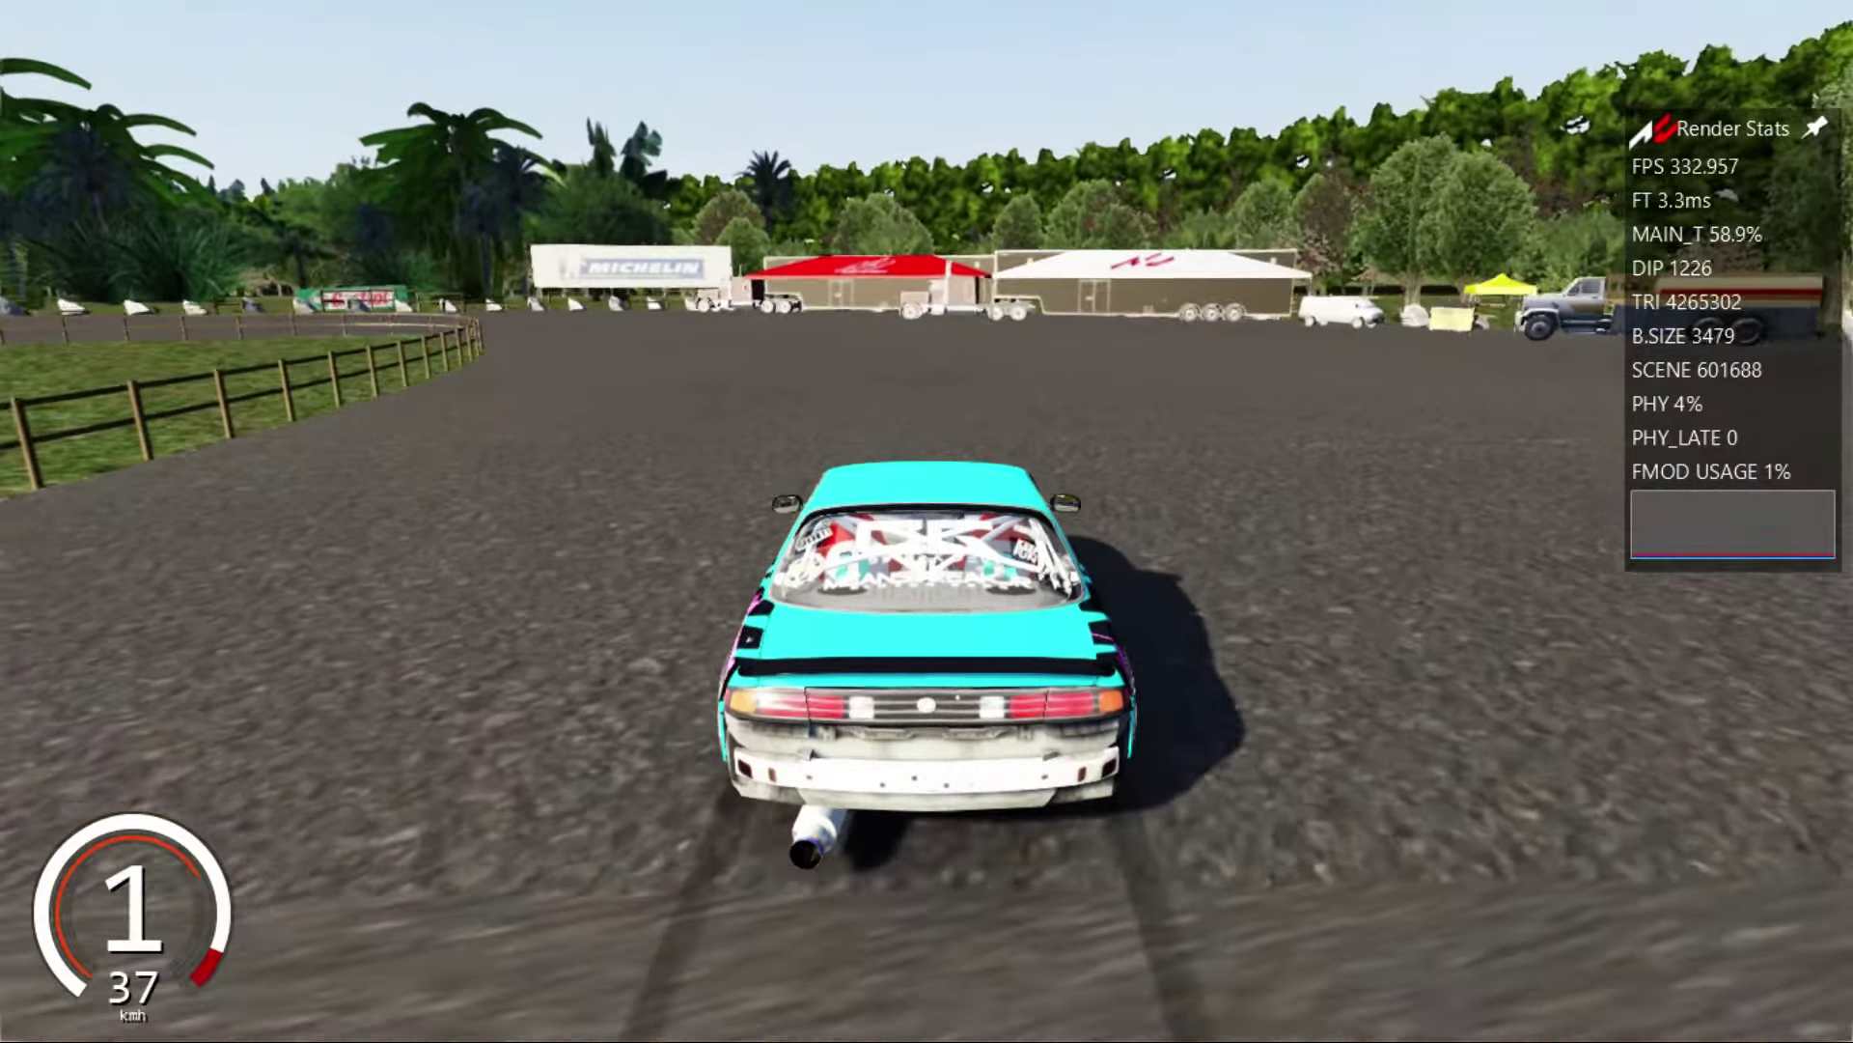